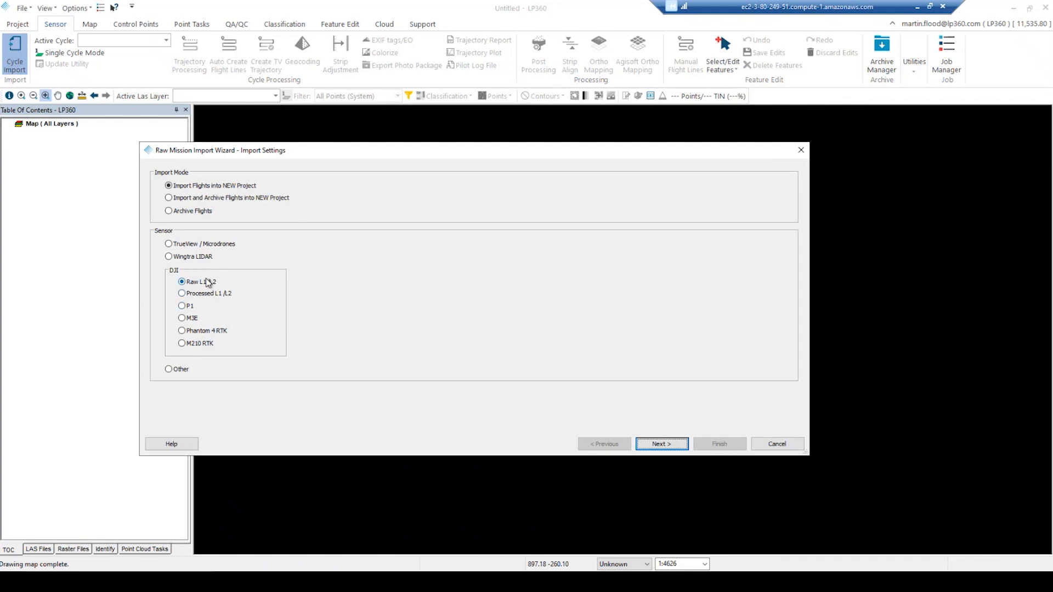
{"action": "left_click", "coordinate": [662, 445]}
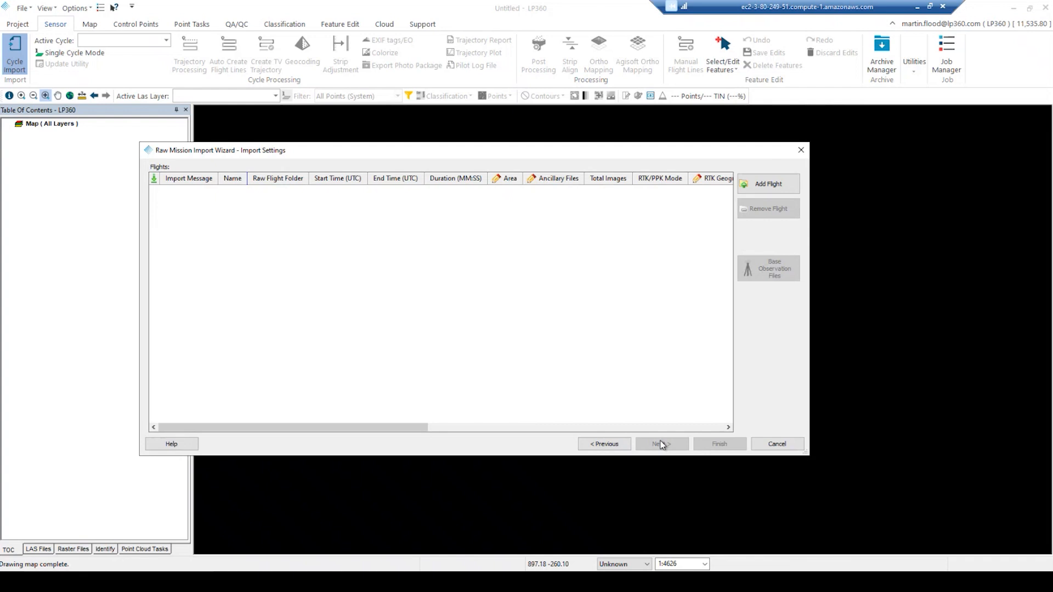
{"action": "left_click", "coordinate": [767, 188]}
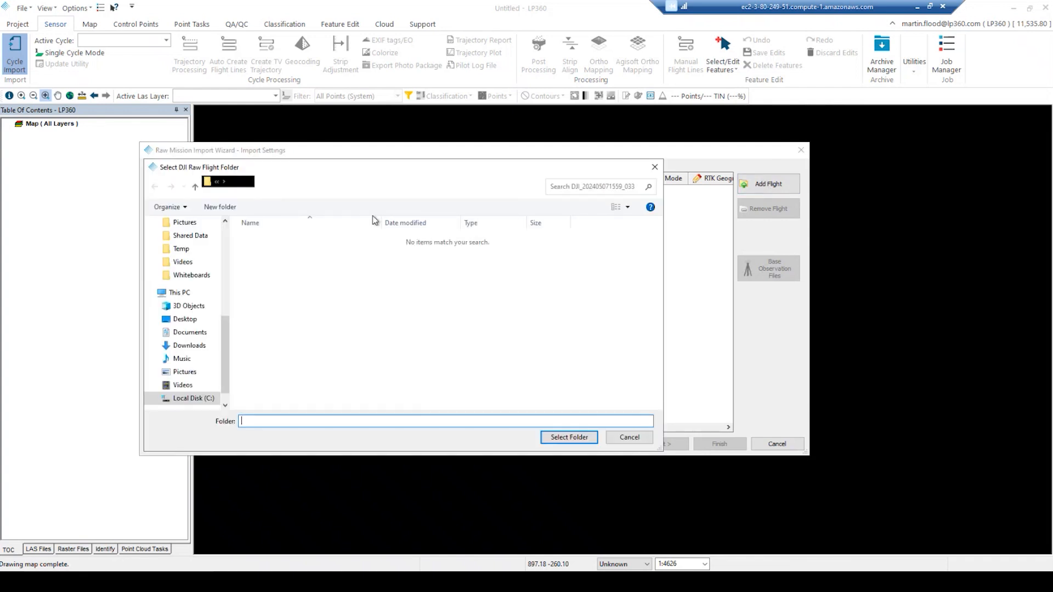
{"action": "left_click", "coordinate": [196, 188]}
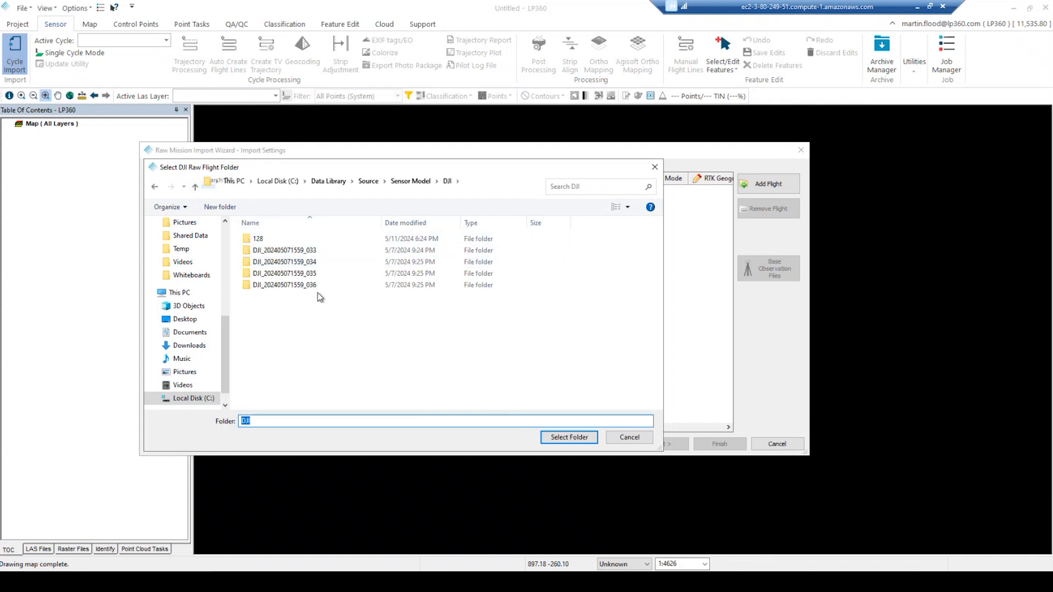
{"action": "left_click", "coordinate": [307, 252]}
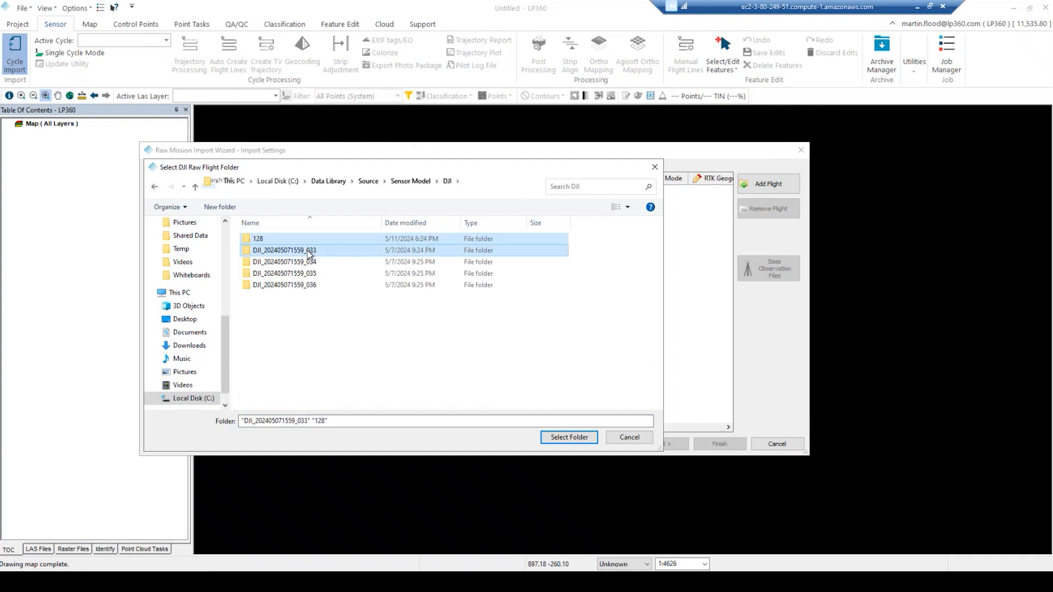
{"action": "left_click", "coordinate": [309, 285], "text": "shift"}
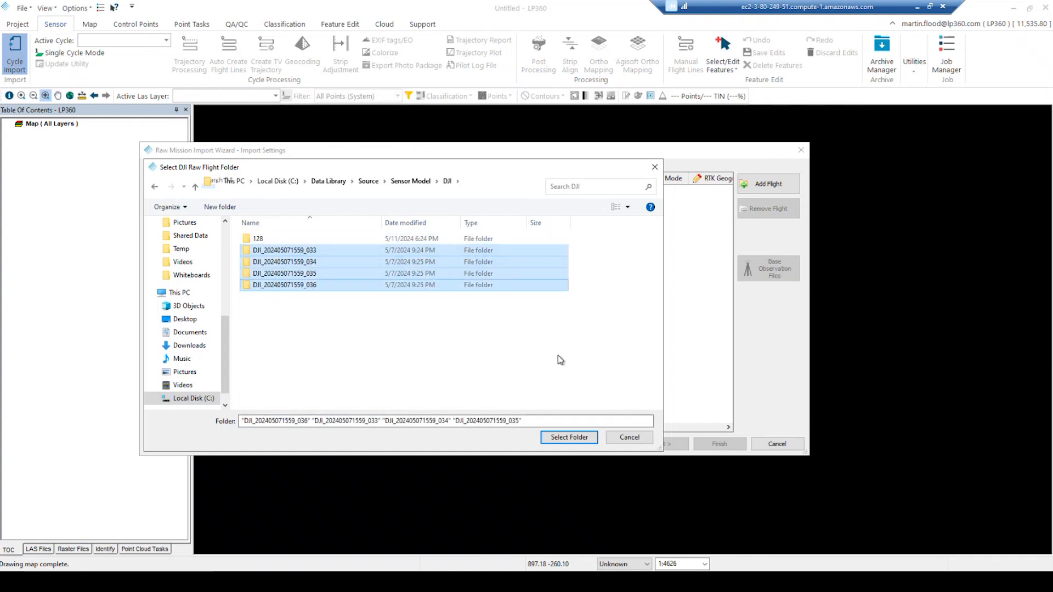
{"action": "left_click", "coordinate": [557, 440]}
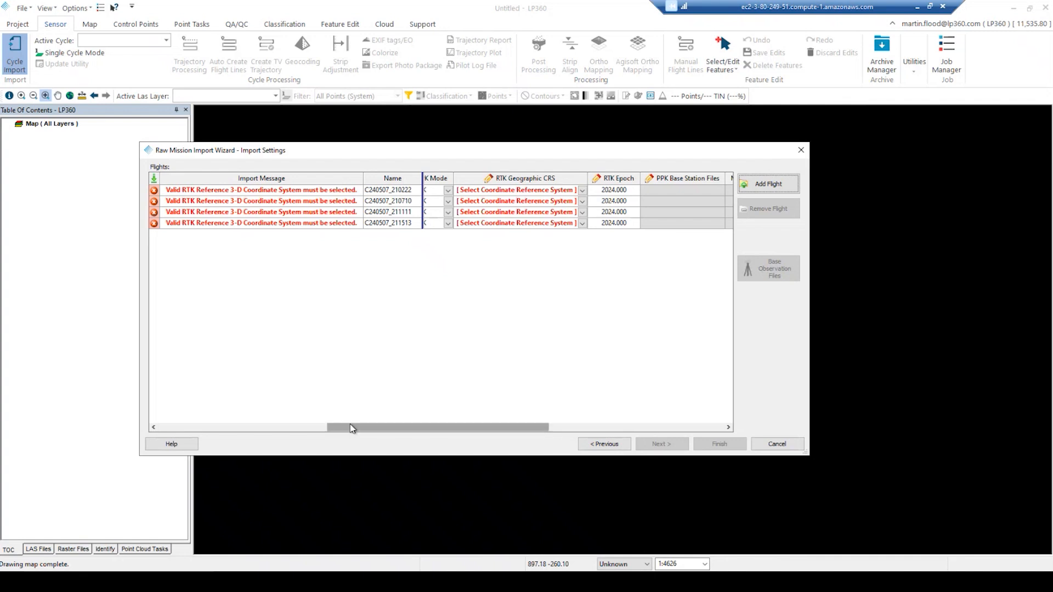
Step: Set the RTK geographic CRS of all four flights to NAD83(2011) + Ellipsoid (Meters) and continue to the output project settings
{"action": "left_click_drag", "start_coordinate": [346, 427], "coordinate": [153, 432]}
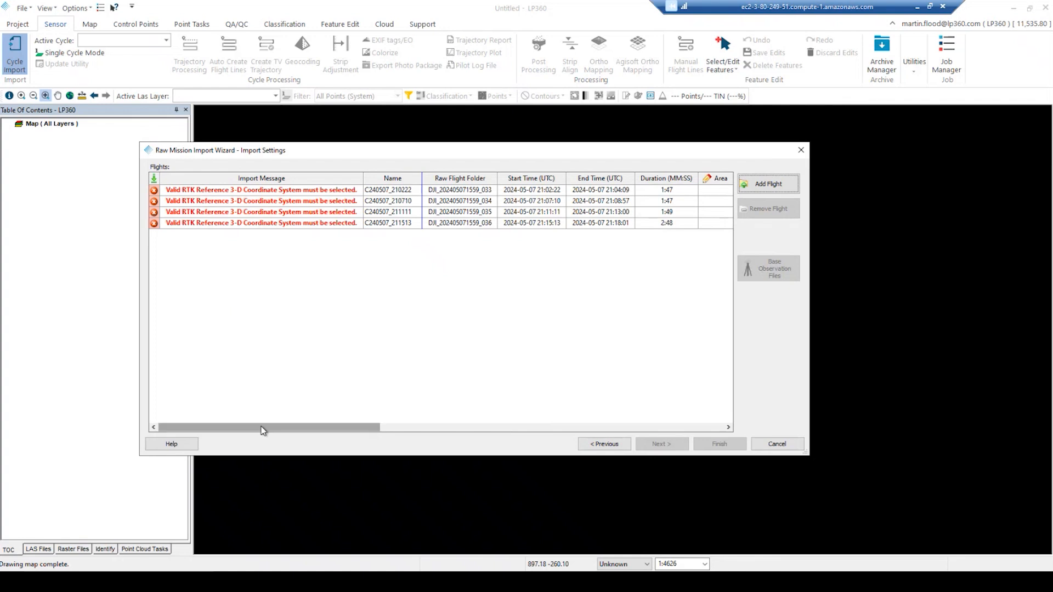
{"action": "left_click_drag", "start_coordinate": [262, 431], "coordinate": [420, 428]}
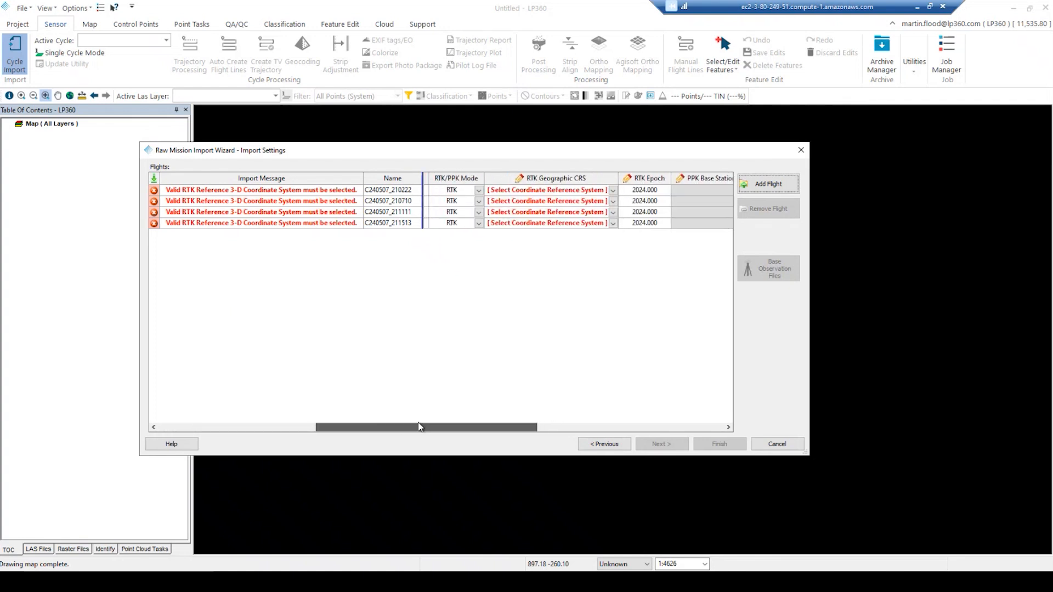
{"action": "left_click", "coordinate": [582, 191]}
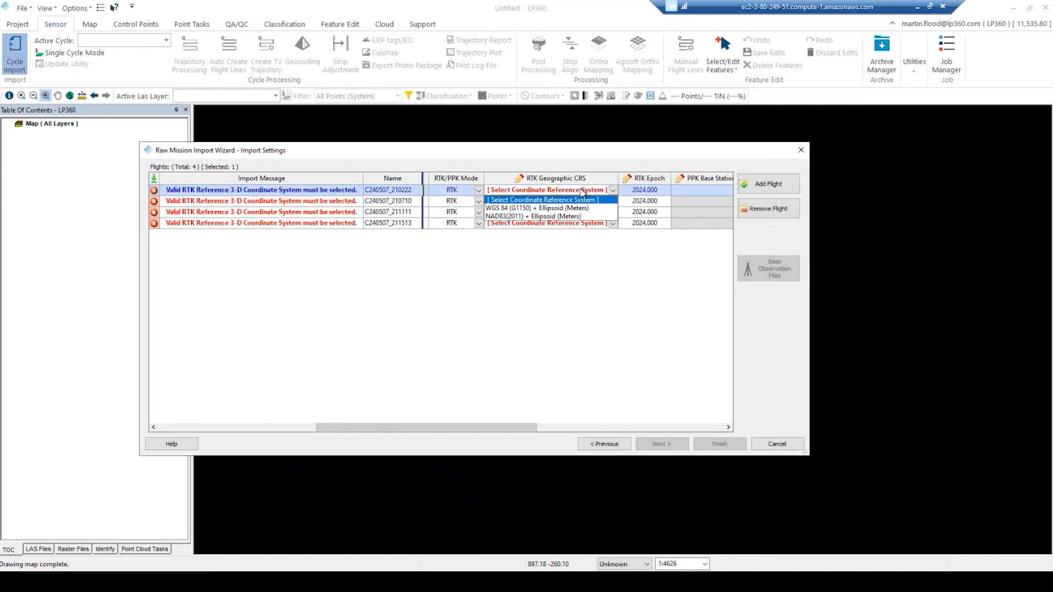
{"action": "left_click", "coordinate": [562, 216]}
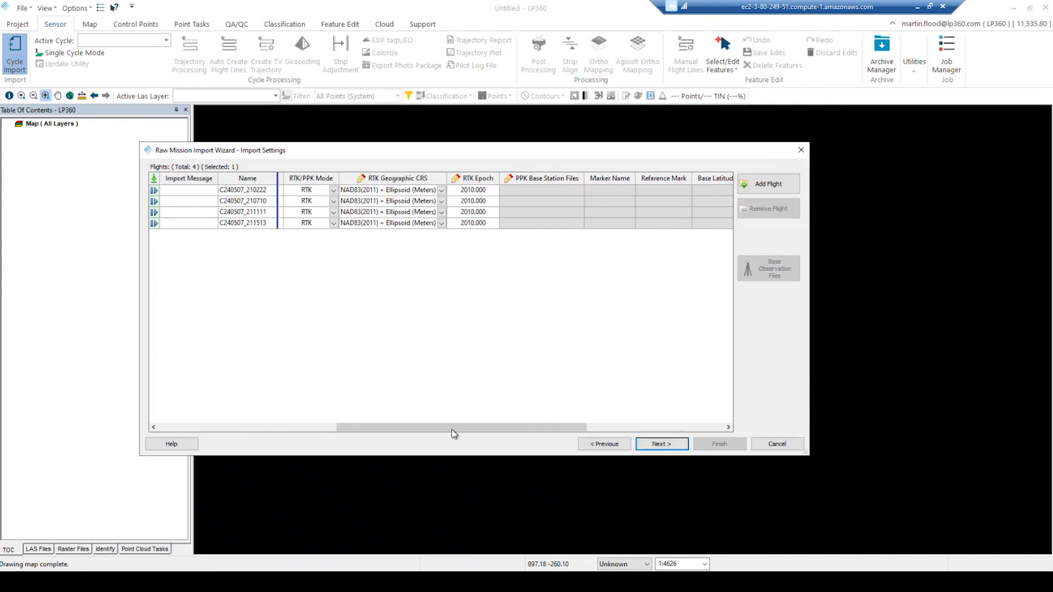
{"action": "left_click_drag", "start_coordinate": [453, 431], "coordinate": [274, 435]}
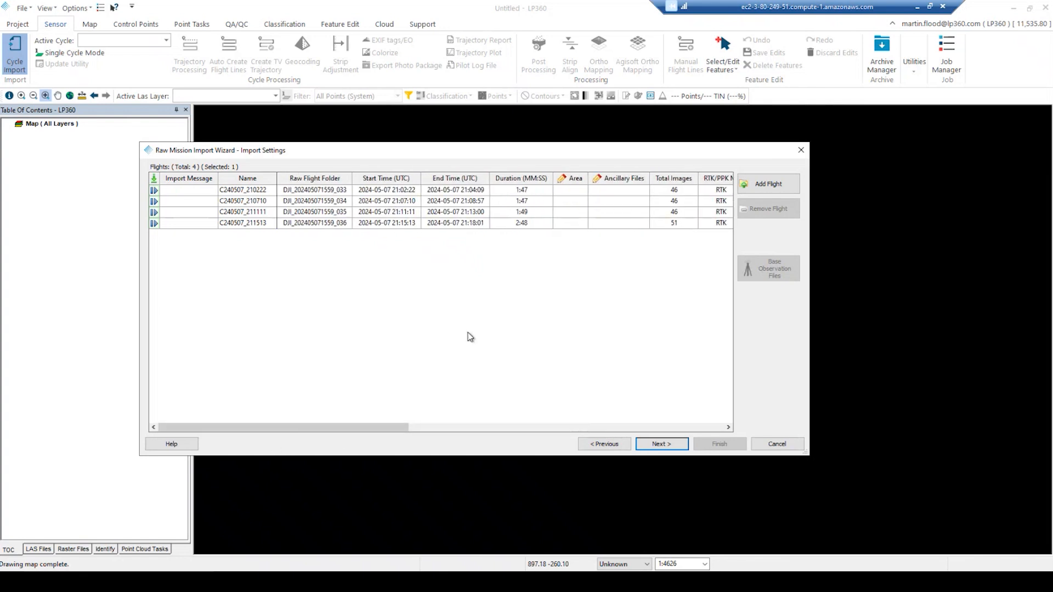
{"action": "left_click", "coordinate": [661, 446]}
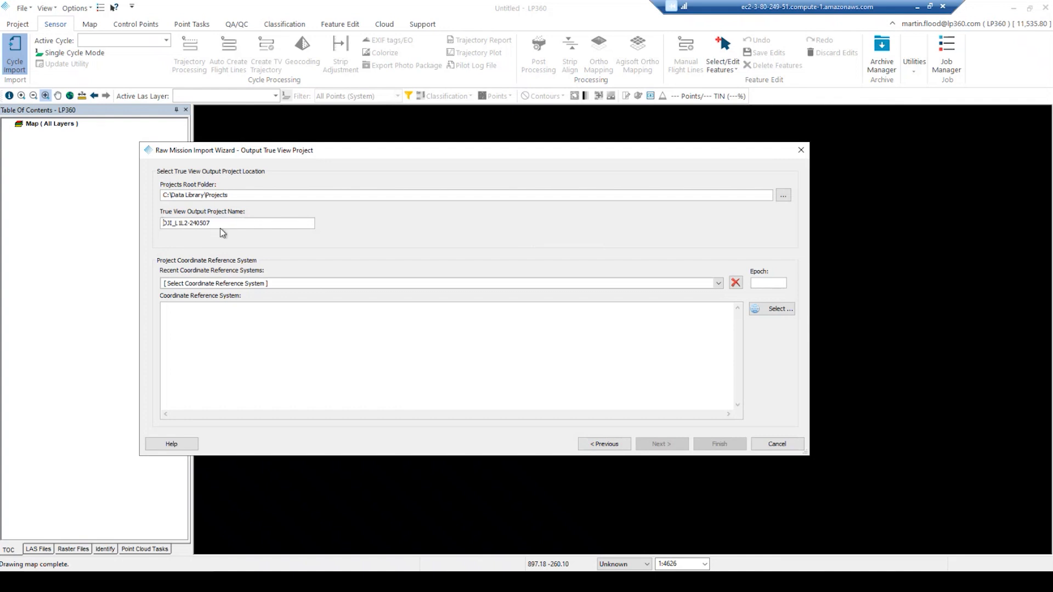
Step: Prefix the output project name with "Web Demonstration - L2 -" and set its coordinate system to NAD83(2011) / Alabama East + Ellipsoid (Meters)
{"action": "type", "text": "Web Demonstration - L2 -"}
{"action": "left_click", "coordinate": [719, 284]}
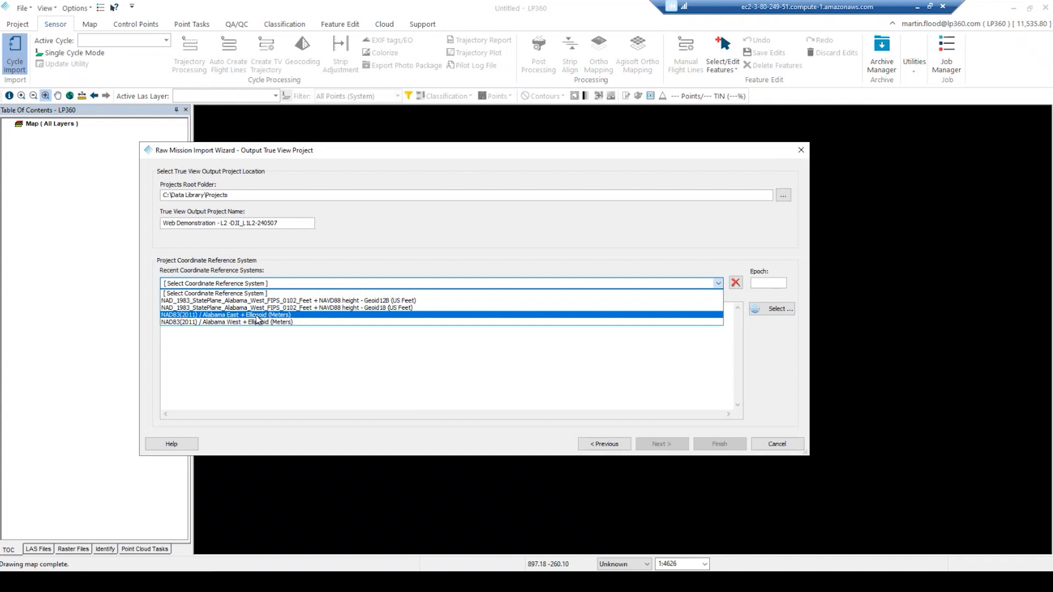
{"action": "left_click", "coordinate": [274, 315]}
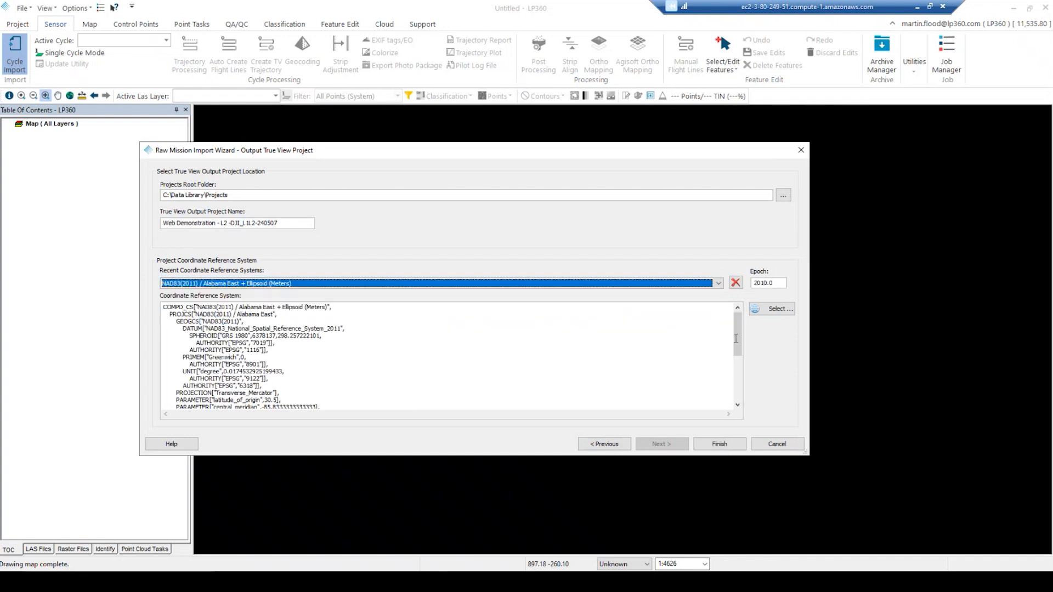
{"action": "left_click", "coordinate": [766, 308]}
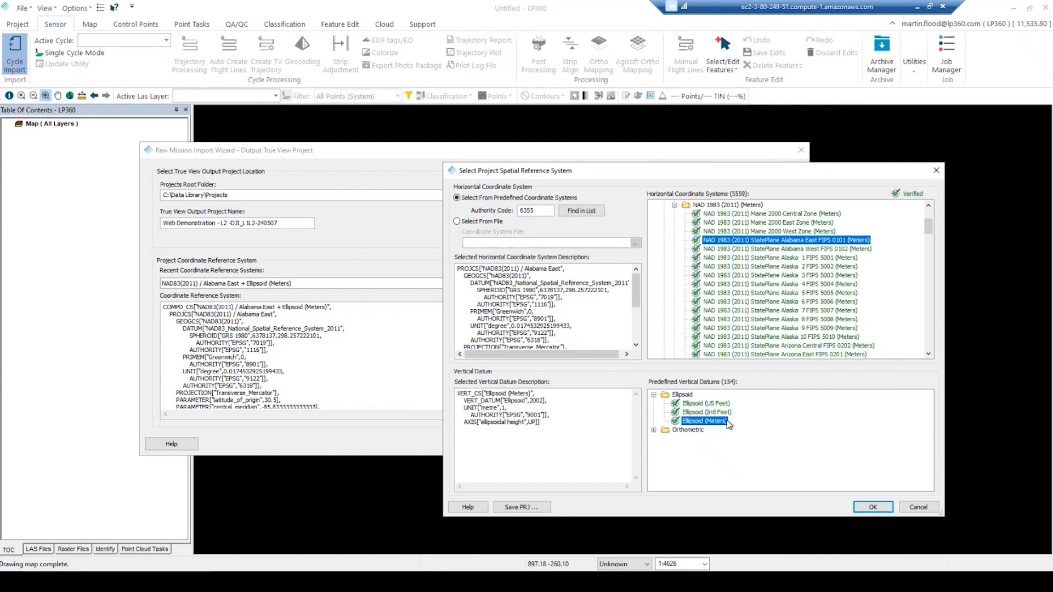
{"action": "left_click_drag", "start_coordinate": [929, 232], "coordinate": [928, 225]}
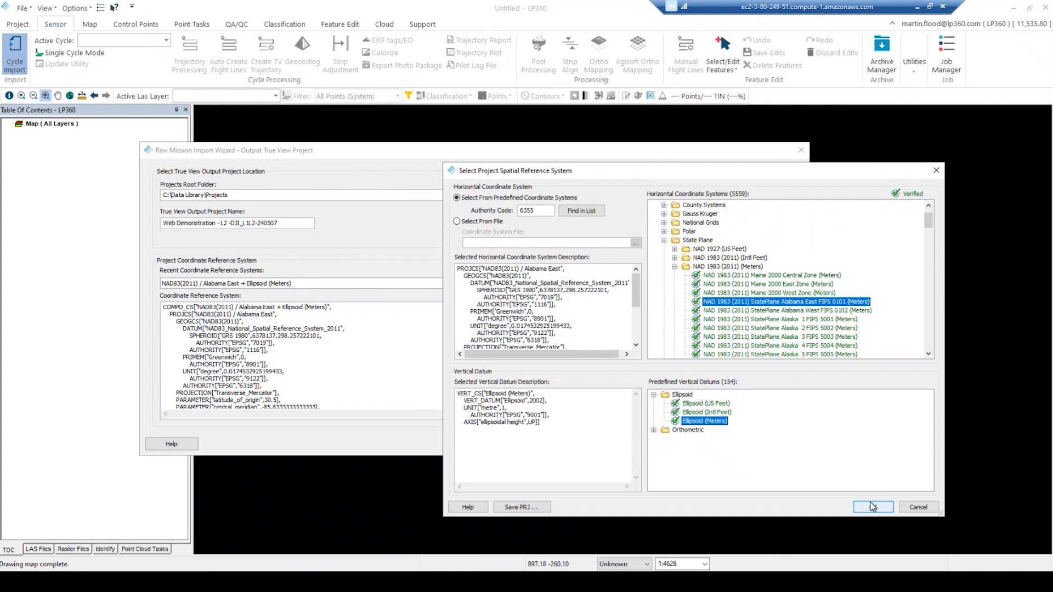
{"action": "left_click", "coordinate": [871, 507]}
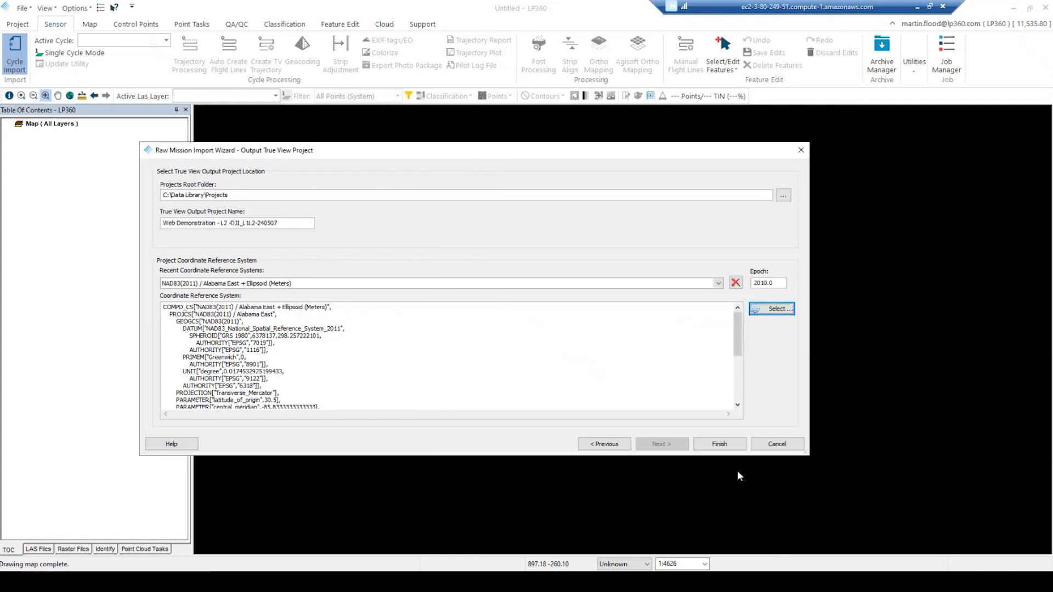
Step: Import the selected flights into the new project and hide the Google Hybrid layer on the map
{"action": "left_click", "coordinate": [733, 443]}
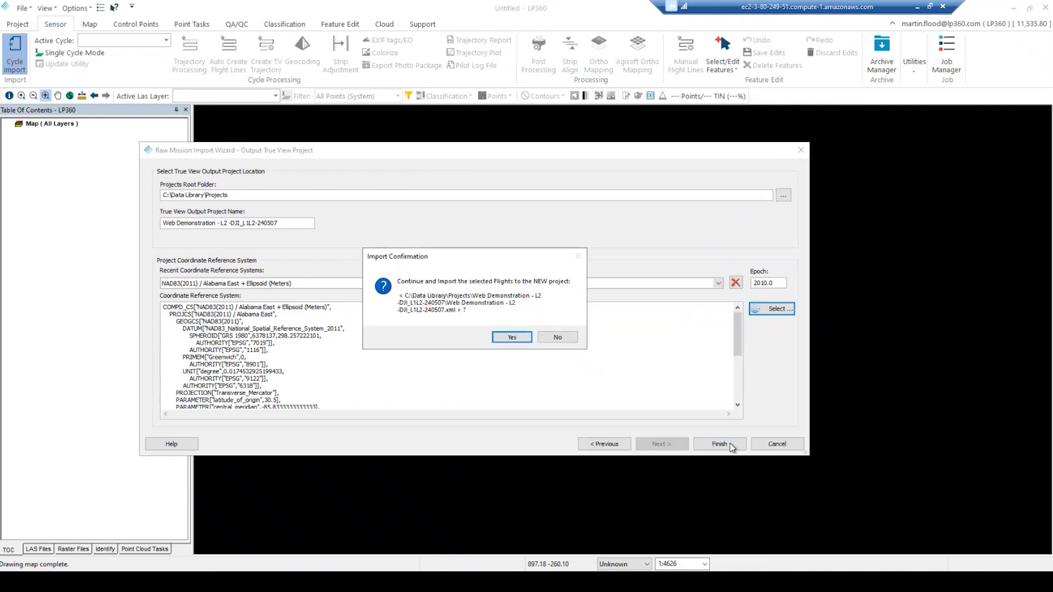
{"action": "left_click", "coordinate": [510, 339]}
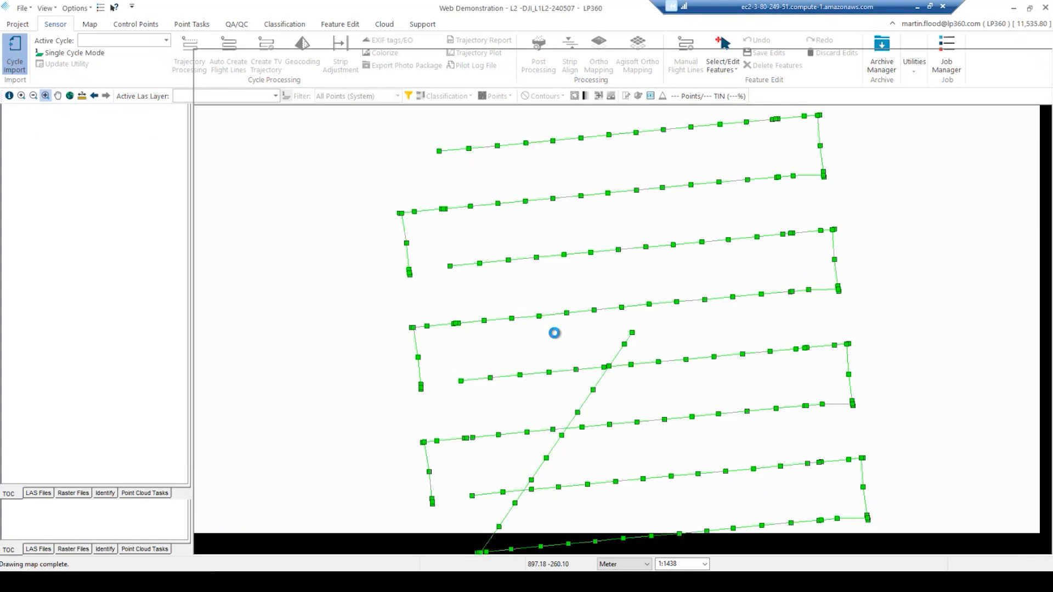
{"action": "scroll", "coordinate": [555, 334], "scroll_direction": "down", "scroll_amount": 1}
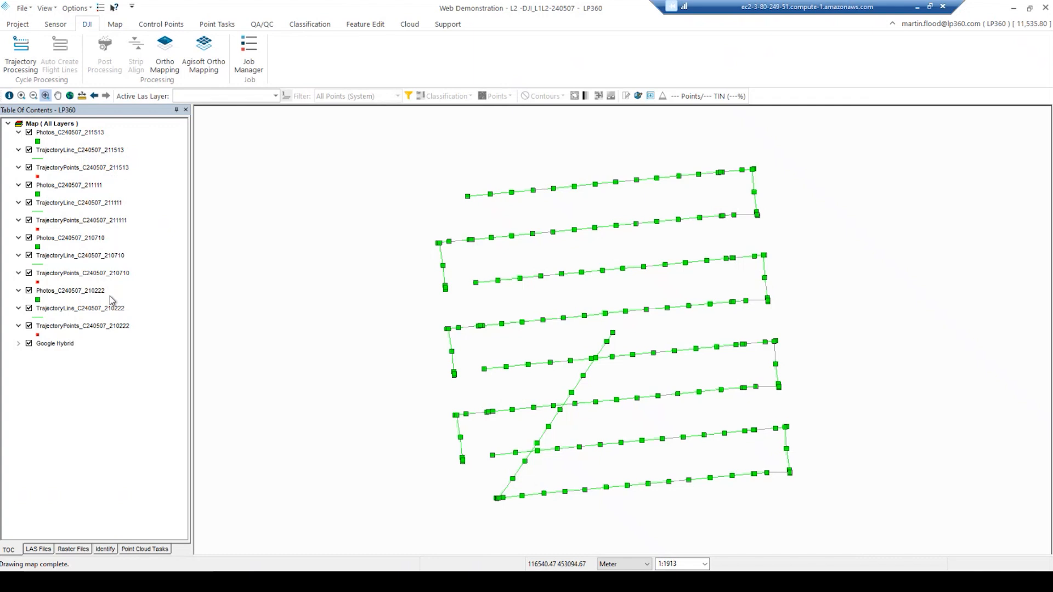
{"action": "left_click", "coordinate": [28, 343]}
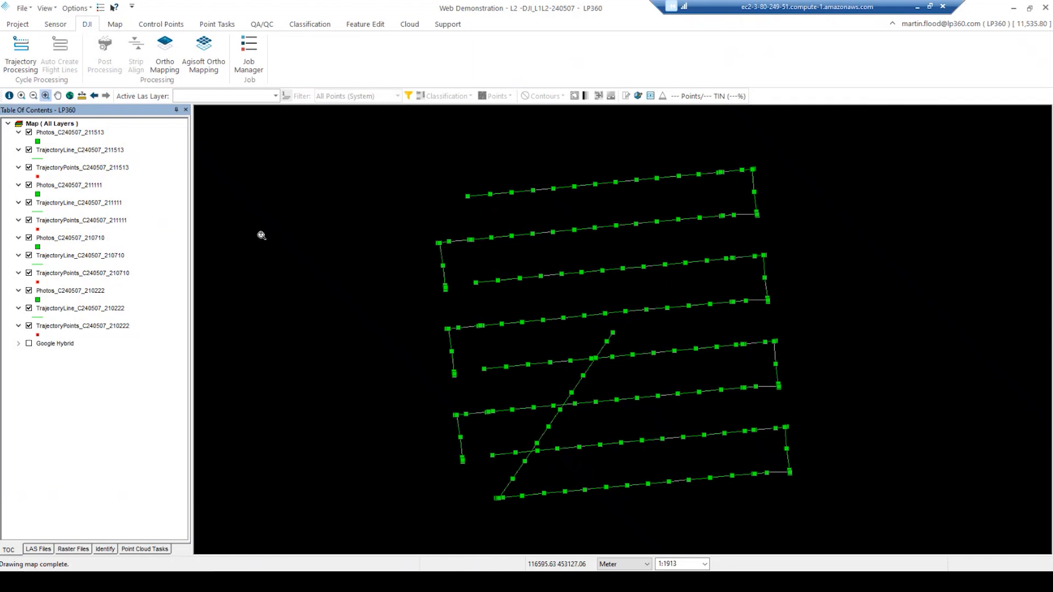
Step: Submit trajectory processing jobs for all four flights in RTK mode and acknowledge the submission
{"action": "left_click", "coordinate": [27, 65]}
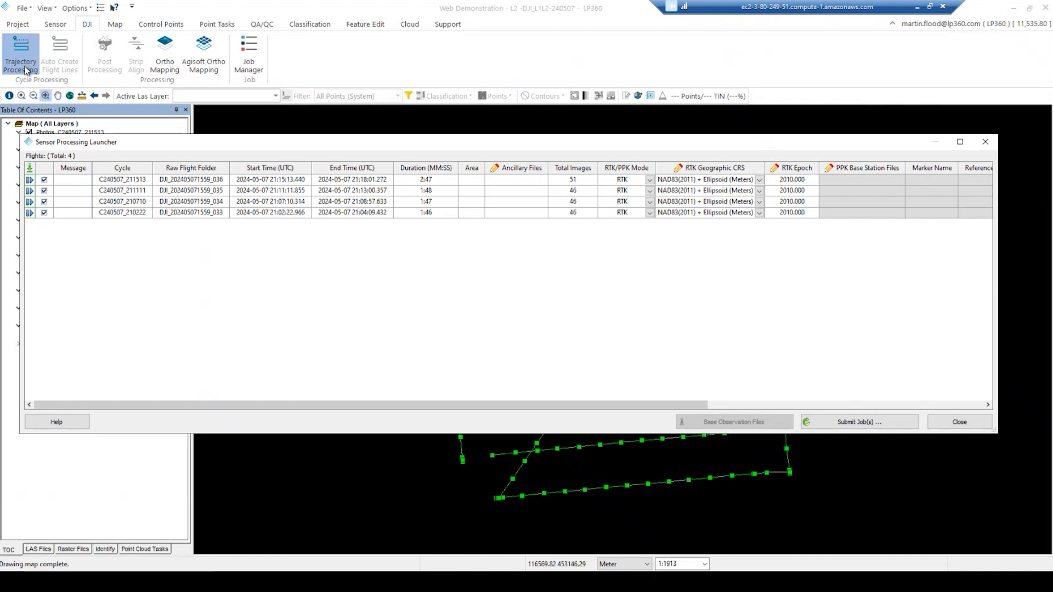
{"action": "left_click_drag", "start_coordinate": [244, 143], "coordinate": [261, 131]}
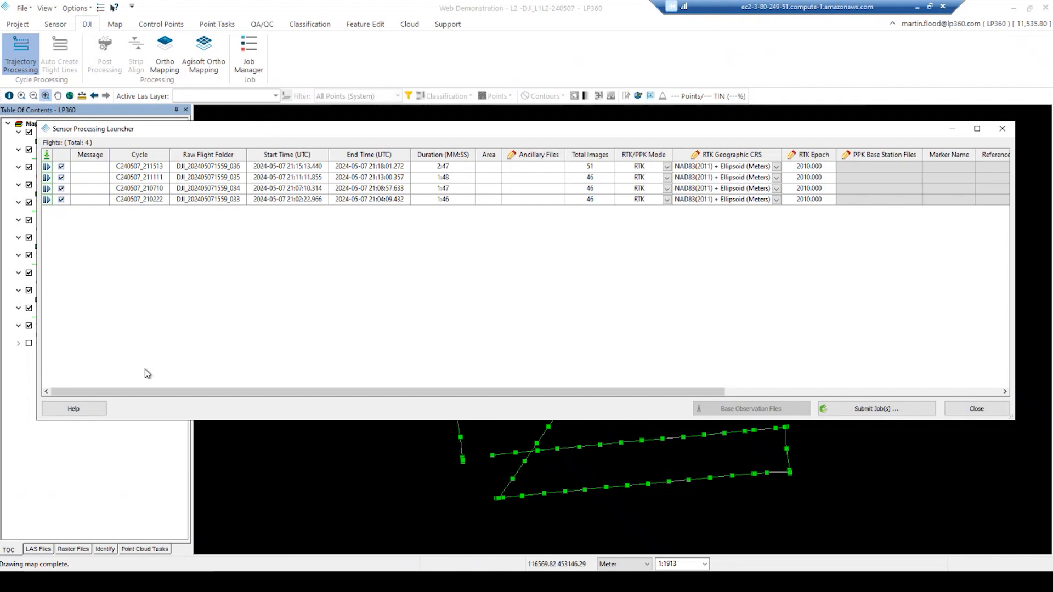
{"action": "left_click_drag", "start_coordinate": [153, 391], "coordinate": [66, 388]}
{"action": "left_click", "coordinate": [888, 411]}
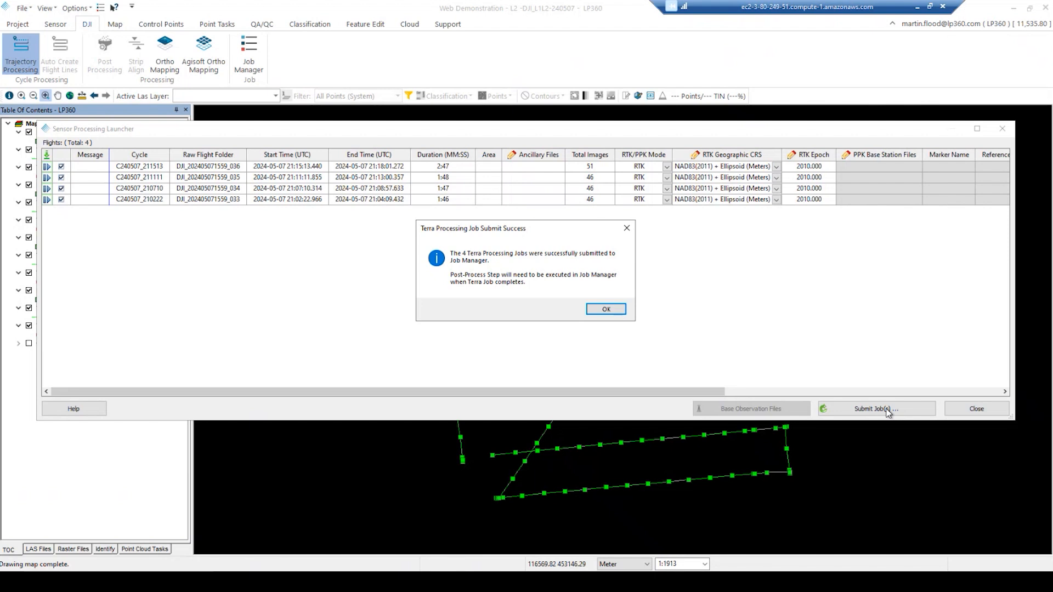
{"action": "left_click", "coordinate": [606, 310]}
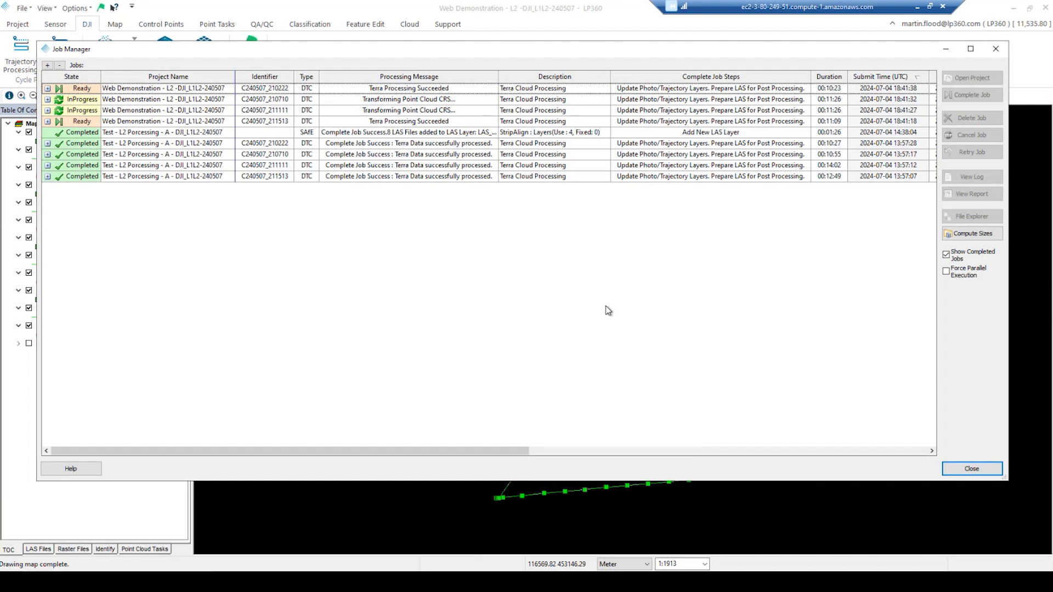
Step: Hide completed jobs in the Job Manager and run the Complete Job steps for the four ready Web Demonstration jobs
{"action": "left_click", "coordinate": [947, 256]}
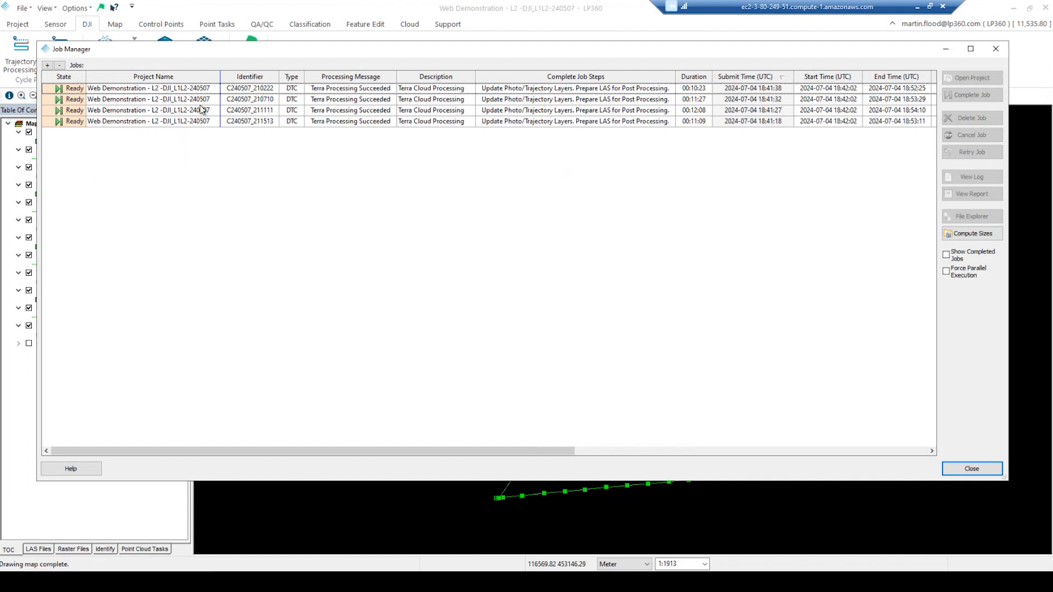
{"action": "left_click_drag", "start_coordinate": [358, 54], "coordinate": [346, 126]}
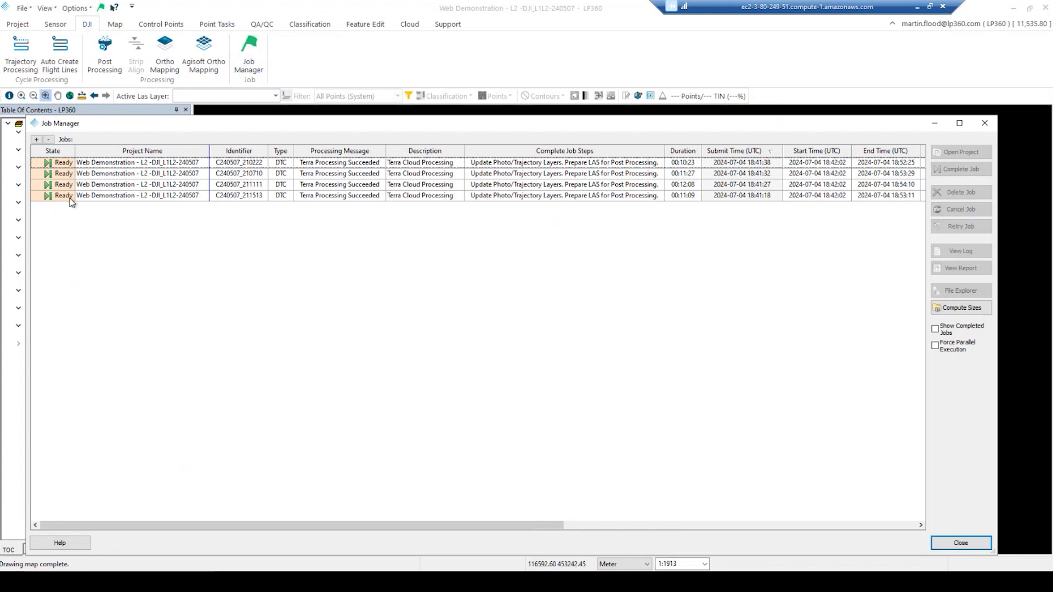
{"action": "left_click", "coordinate": [95, 167]}
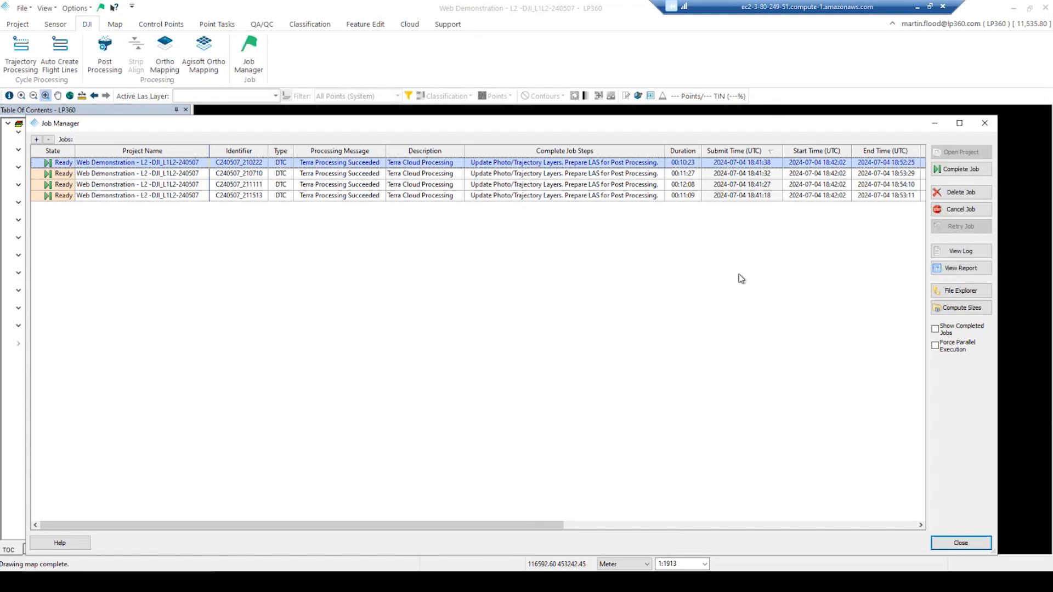
{"action": "left_click", "coordinate": [248, 199], "text": "shift"}
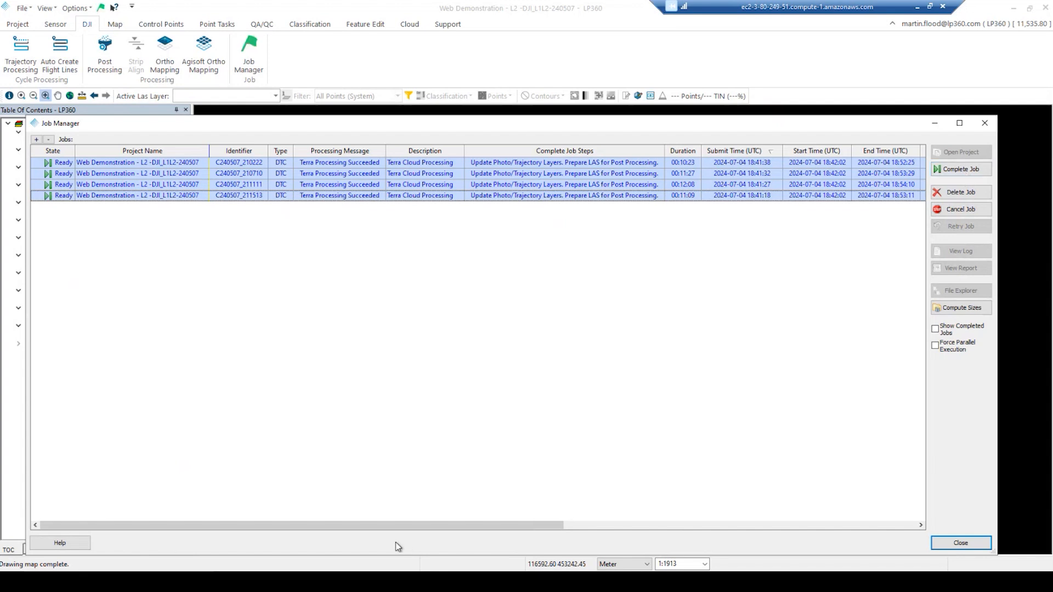
{"action": "left_click_drag", "start_coordinate": [394, 524], "coordinate": [475, 531]}
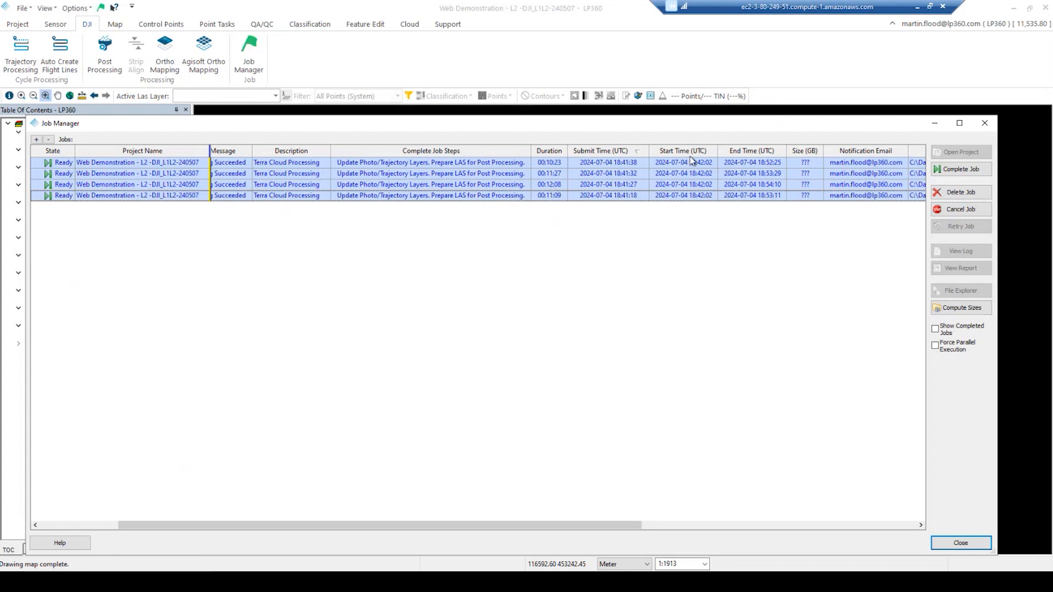
{"action": "left_click_drag", "start_coordinate": [535, 526], "coordinate": [319, 525]}
{"action": "left_click", "coordinate": [961, 169]}
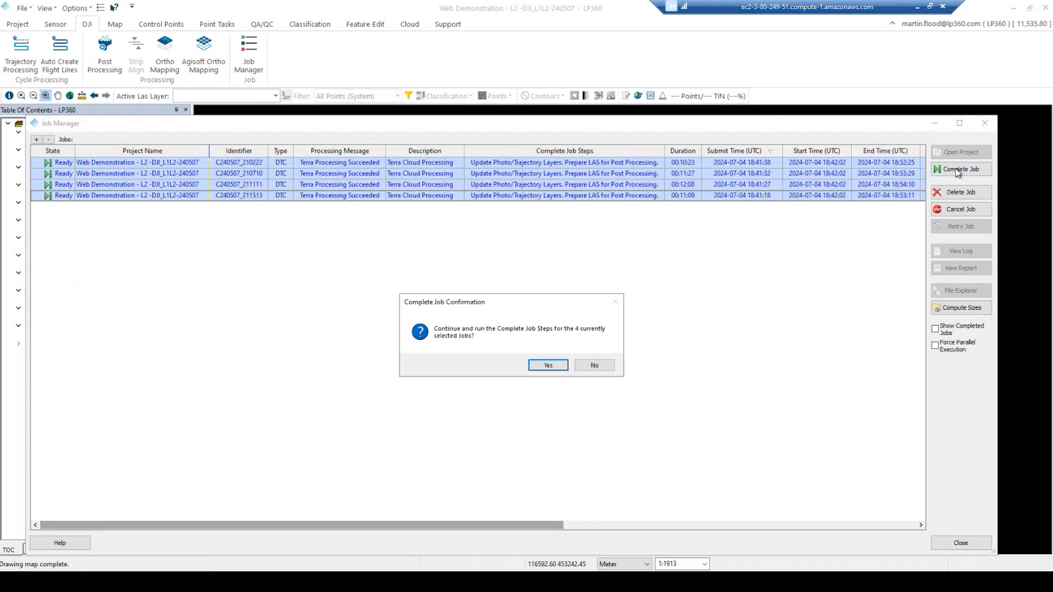
{"action": "left_click", "coordinate": [548, 365]}
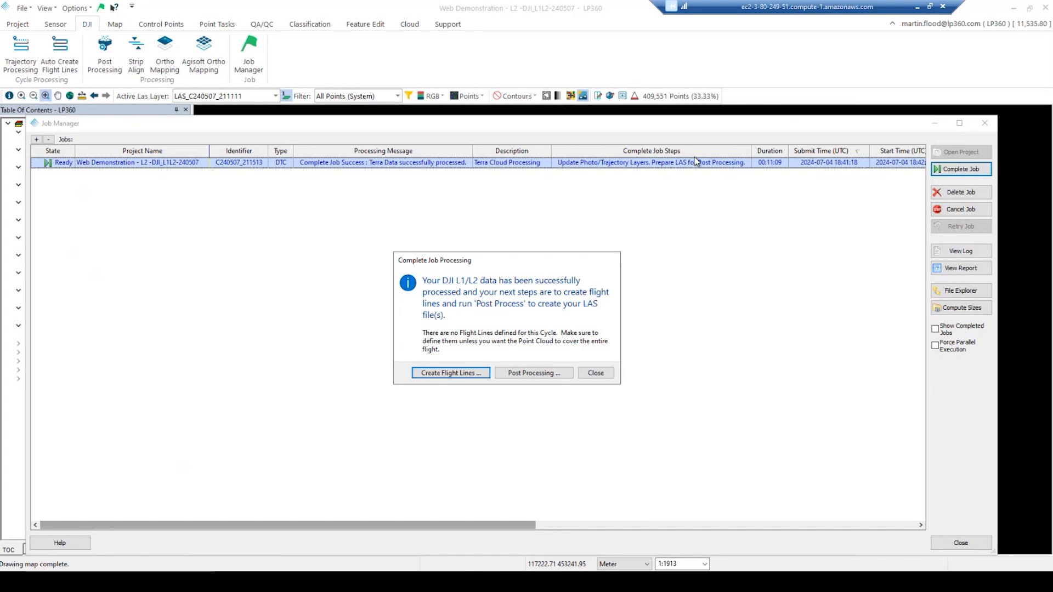
Step: Start automatic flight line creation for the processed flights and uncover their trajectories on the map
{"action": "left_click", "coordinate": [439, 373]}
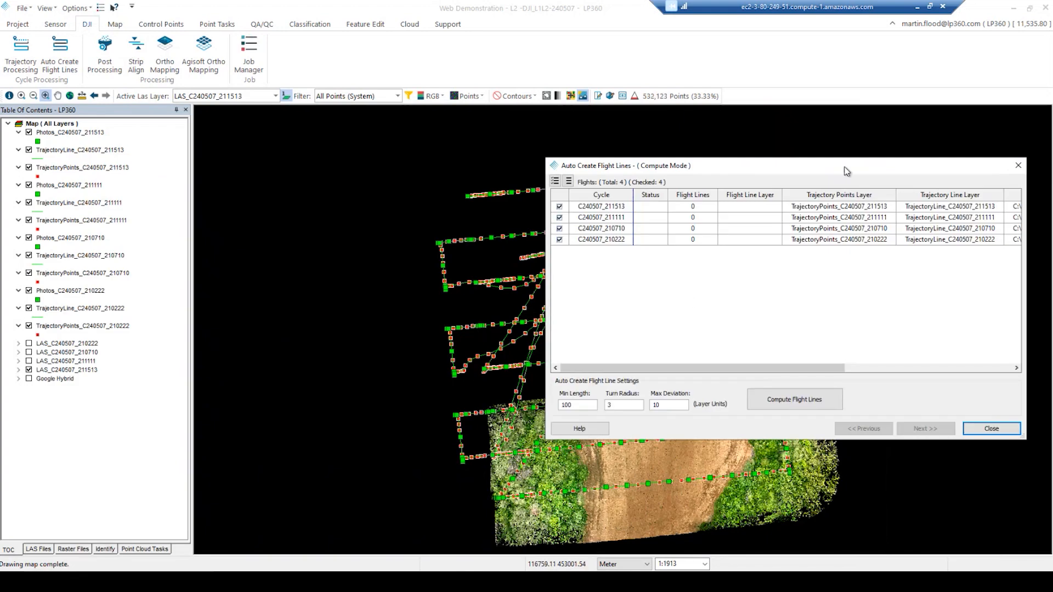
{"action": "left_click_drag", "start_coordinate": [851, 167], "coordinate": [505, 126]}
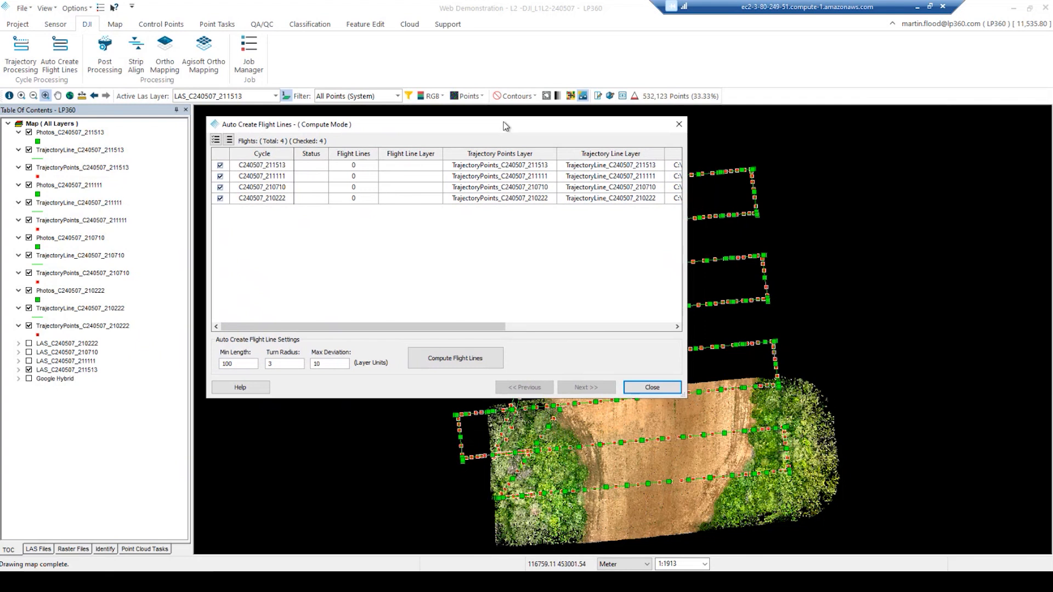
{"action": "left_click_drag", "start_coordinate": [505, 126], "coordinate": [327, 140]}
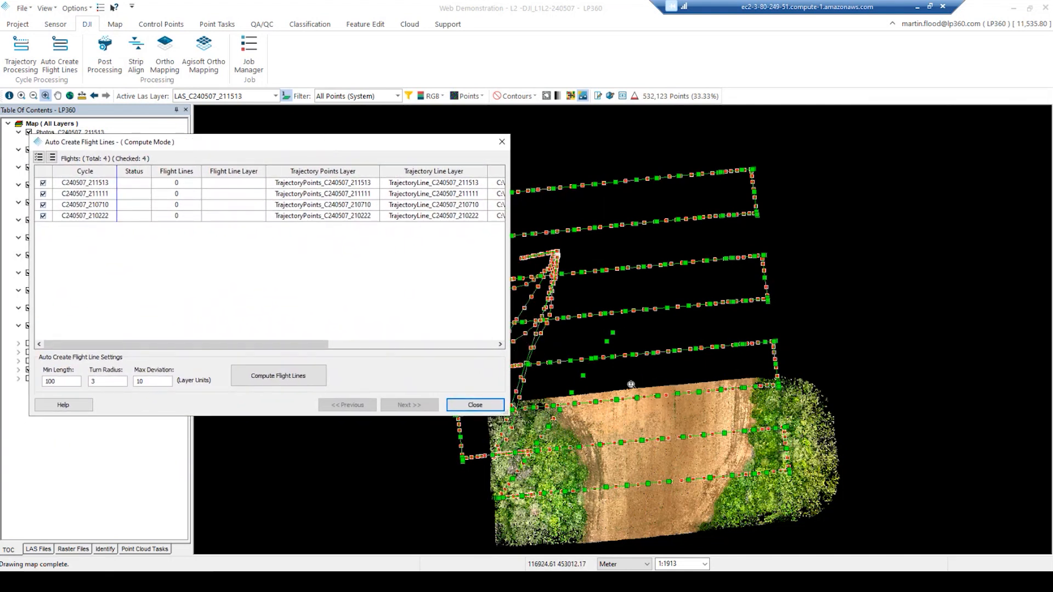
{"action": "left_click_drag", "start_coordinate": [344, 143], "coordinate": [150, 195]}
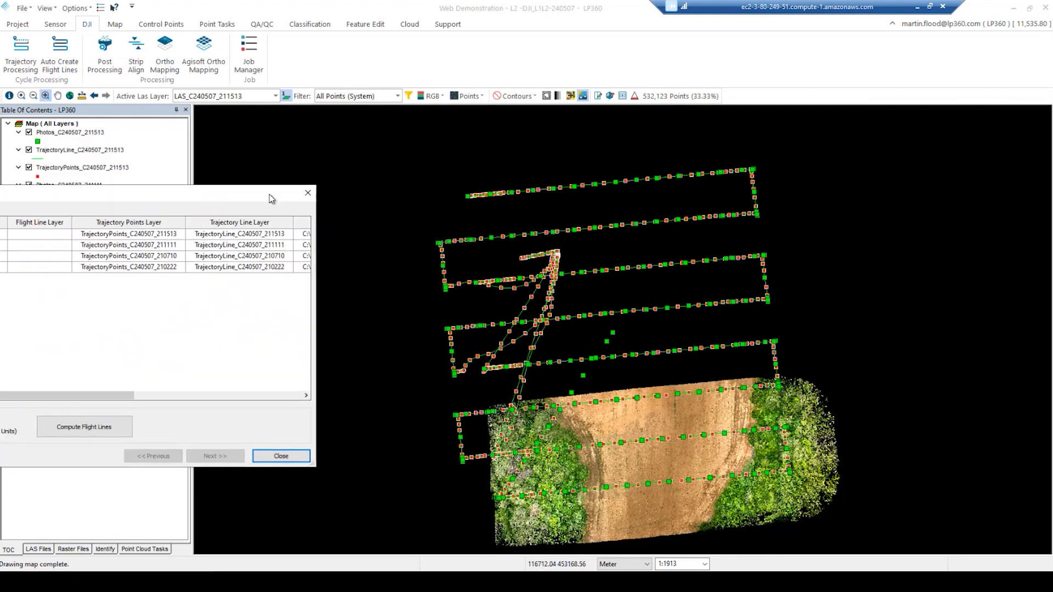
{"action": "left_click_drag", "start_coordinate": [269, 194], "coordinate": [670, 150]}
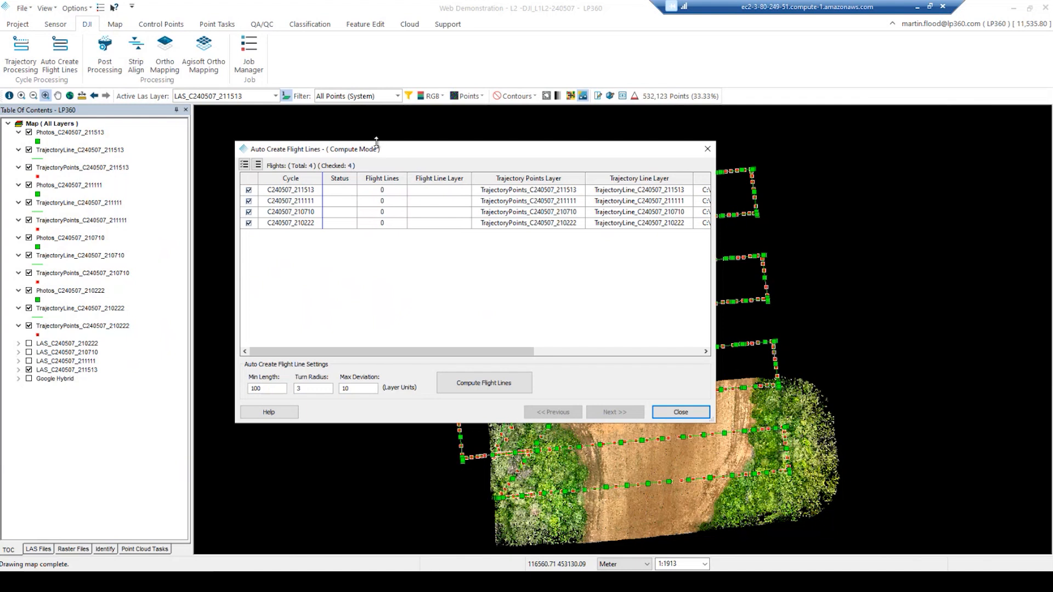
{"action": "left_click_drag", "start_coordinate": [384, 152], "coordinate": [992, 152]}
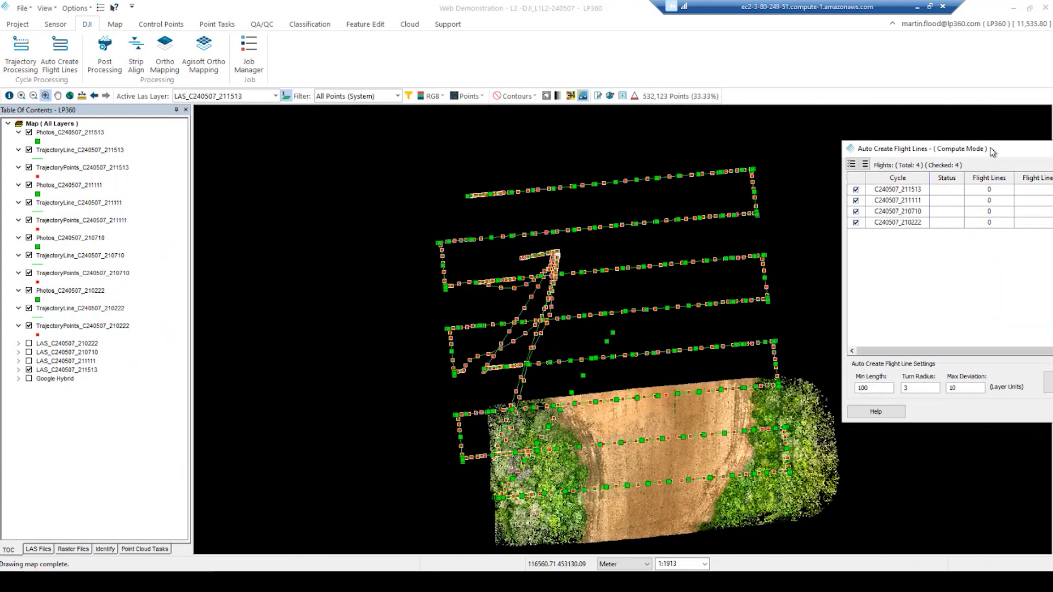
Step: Display the LAS layers C240507_211111, C240507_210710, C240507_210222 and C240507_211513 one at a time to compare their coverage
{"action": "left_click", "coordinate": [29, 361]}
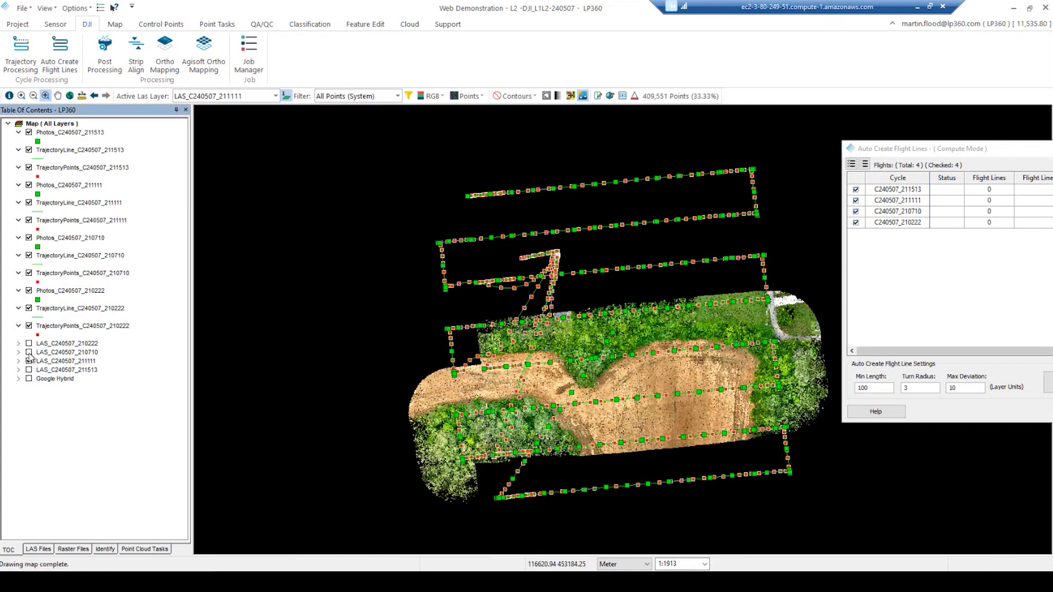
{"action": "left_click", "coordinate": [29, 353]}
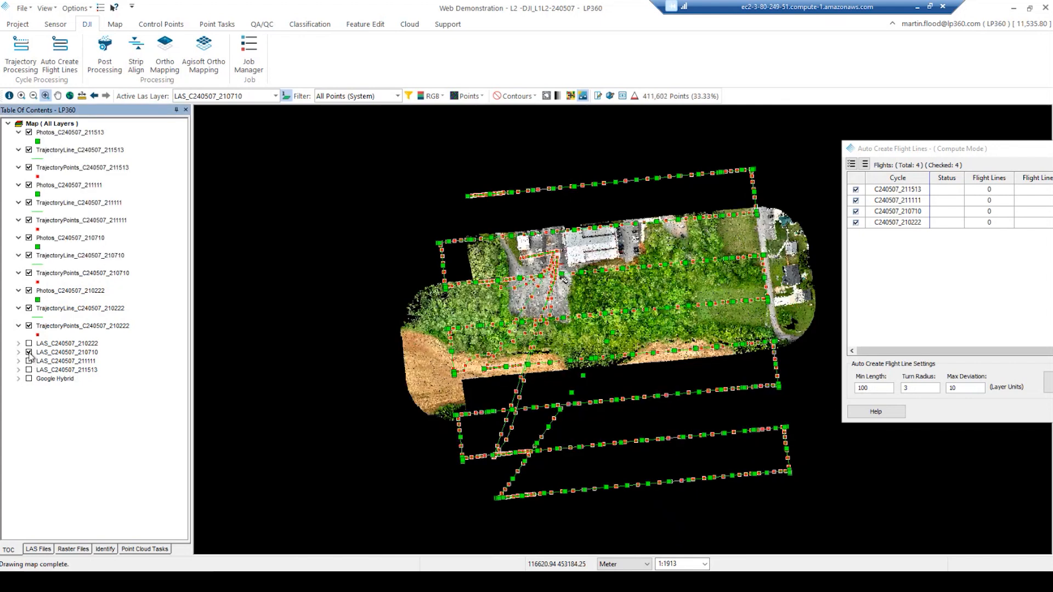
{"action": "left_click", "coordinate": [29, 344]}
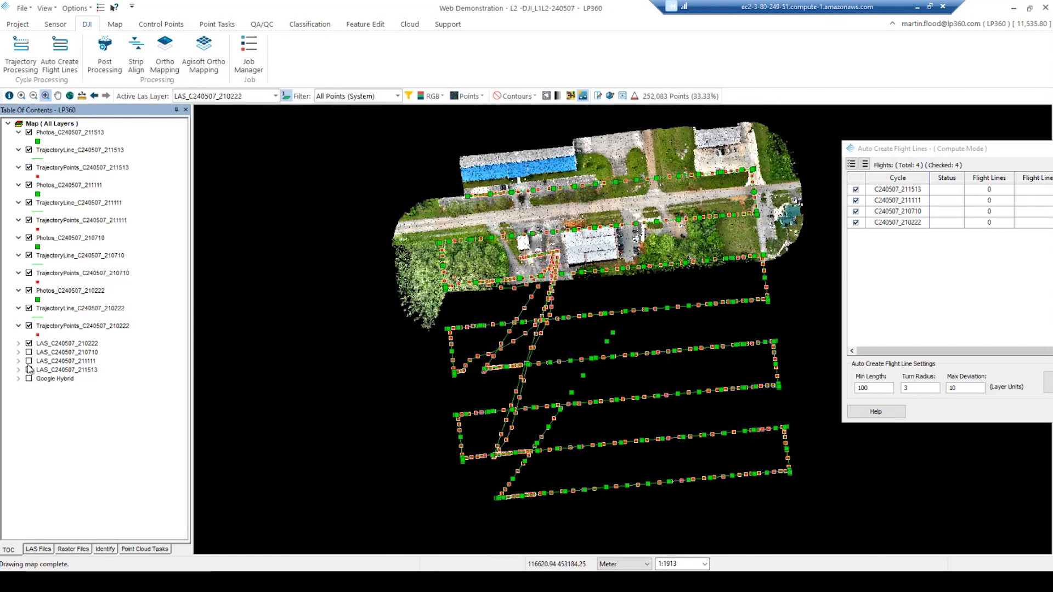
{"action": "left_click", "coordinate": [30, 370]}
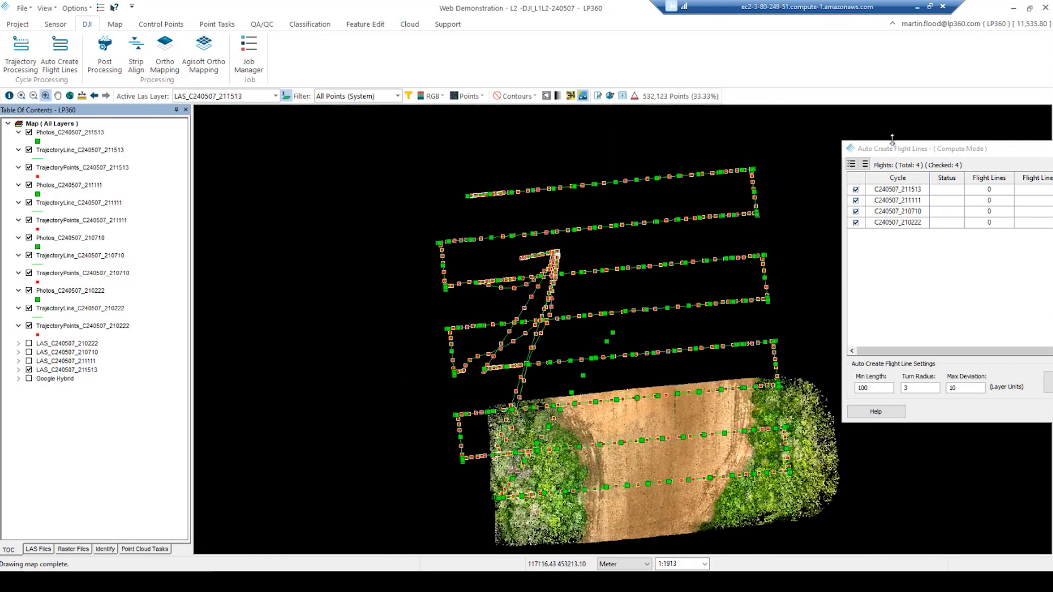
Step: Compute the flight lines for all four checked flights using the current length, turn radius and deviation settings
{"action": "left_click_drag", "start_coordinate": [934, 150], "coordinate": [215, 155]}
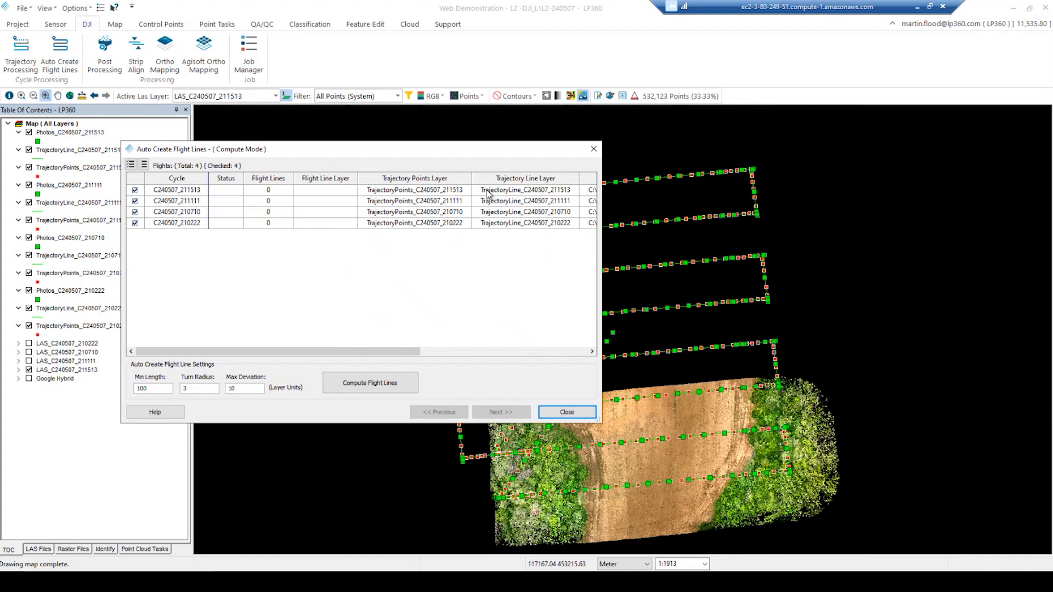
{"action": "left_click_drag", "start_coordinate": [214, 154], "coordinate": [126, 153]}
{"action": "left_click_drag", "start_coordinate": [323, 154], "coordinate": [240, 148]}
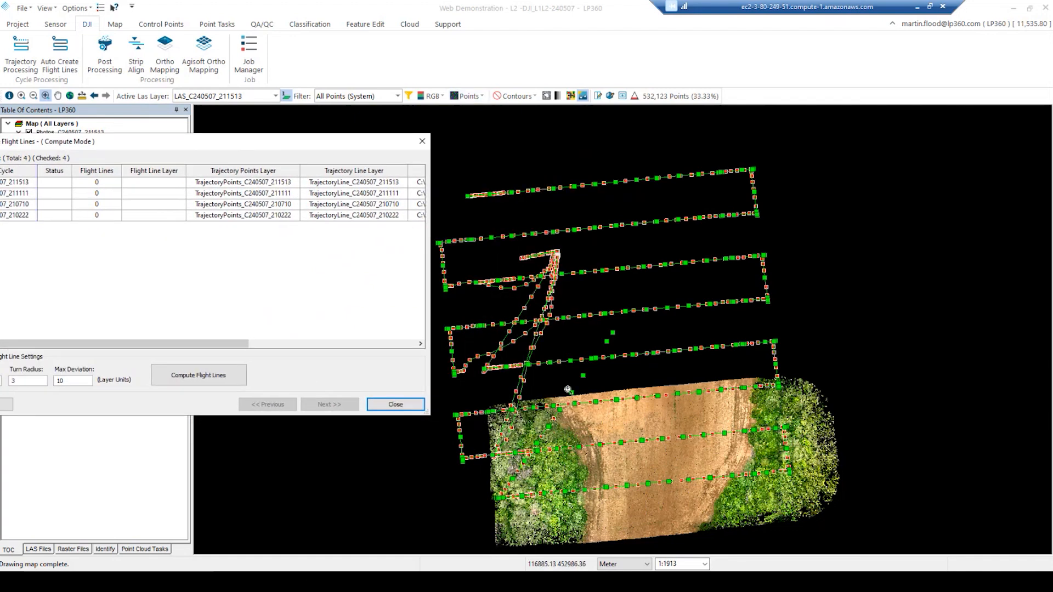
{"action": "left_click_drag", "start_coordinate": [235, 144], "coordinate": [495, 135]}
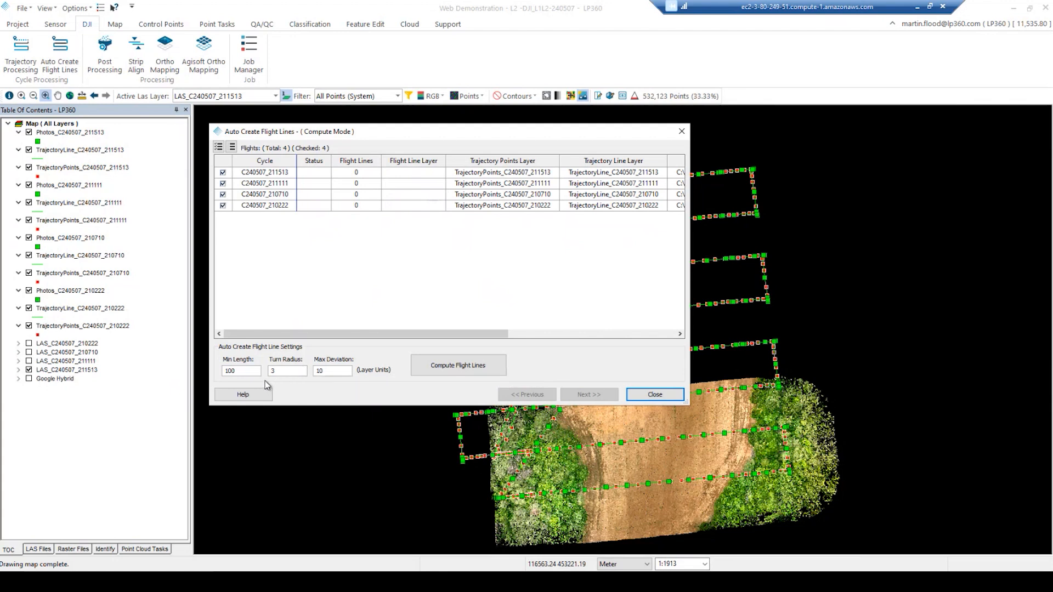
{"action": "left_click_drag", "start_coordinate": [386, 131], "coordinate": [191, 123]}
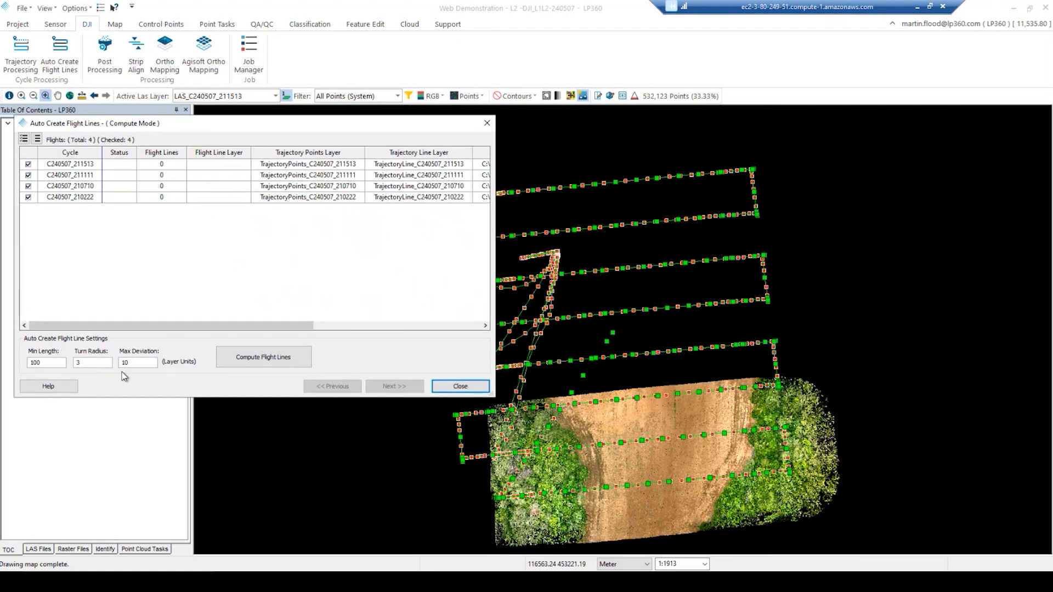
{"action": "left_click", "coordinate": [257, 359]}
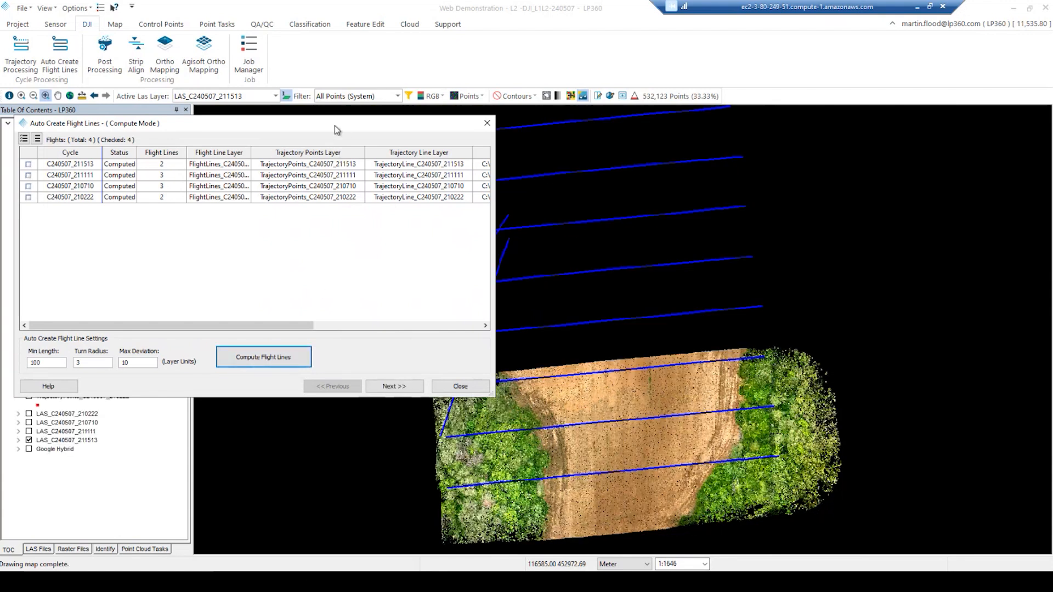
Step: Inspect the computed flight lines on the map, switch to flight line editing and check the lines of flight C240507_211513
{"action": "left_click_drag", "start_coordinate": [335, 125], "coordinate": [173, 220]}
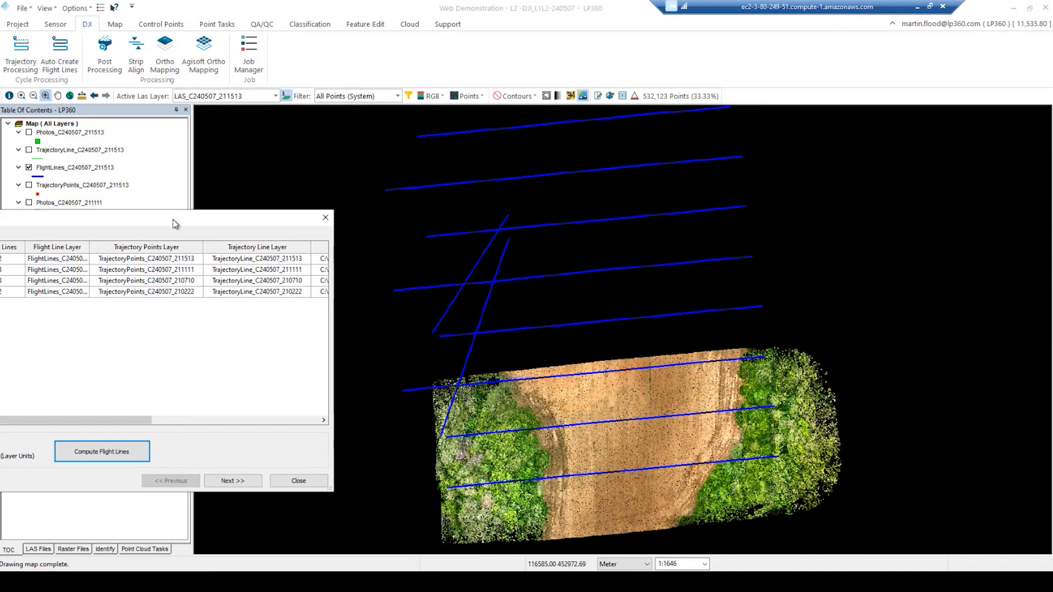
{"action": "left_click_drag", "start_coordinate": [173, 220], "coordinate": [198, 215]}
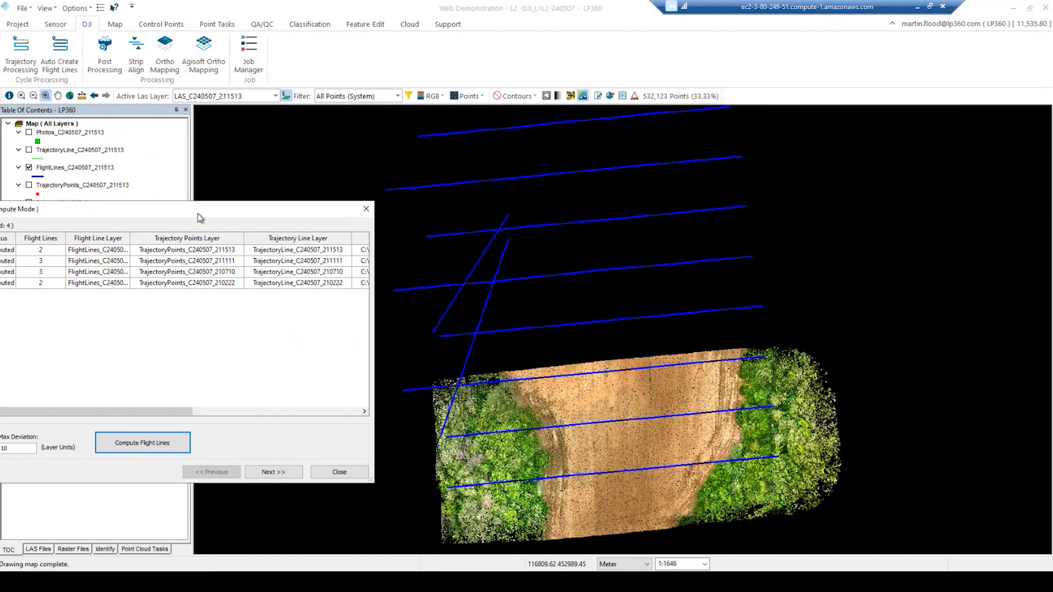
{"action": "left_click_drag", "start_coordinate": [200, 218], "coordinate": [358, 110]}
{"action": "left_click", "coordinate": [417, 383]}
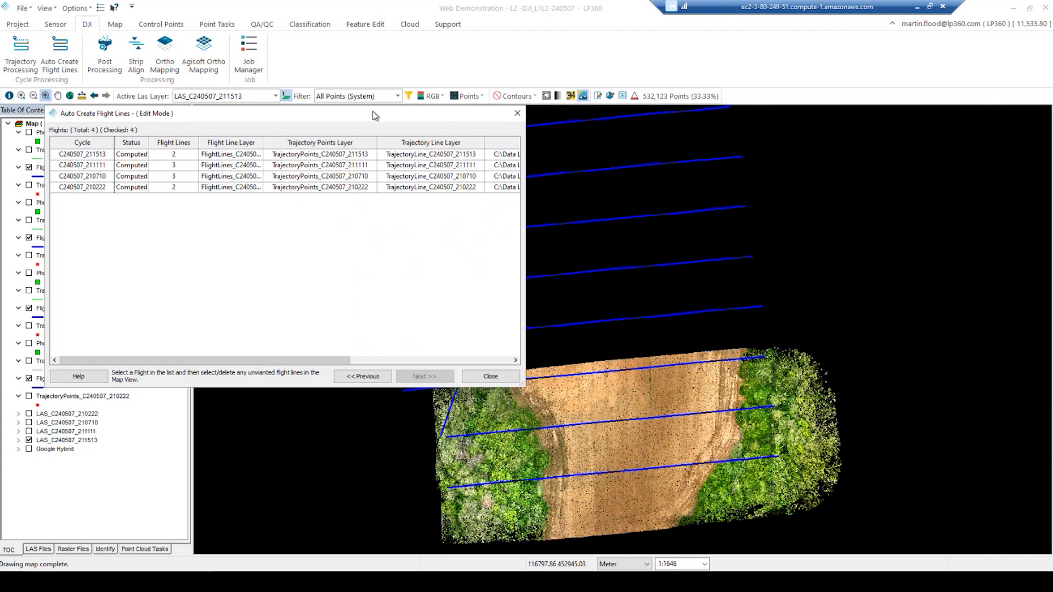
{"action": "left_click_drag", "start_coordinate": [377, 114], "coordinate": [407, 135]}
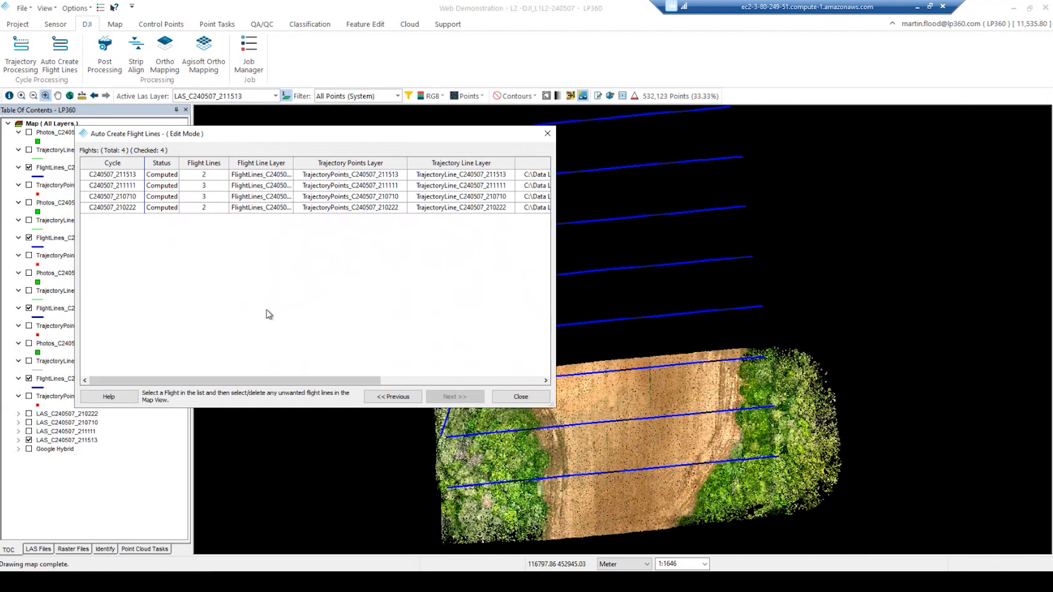
{"action": "left_click", "coordinate": [123, 175]}
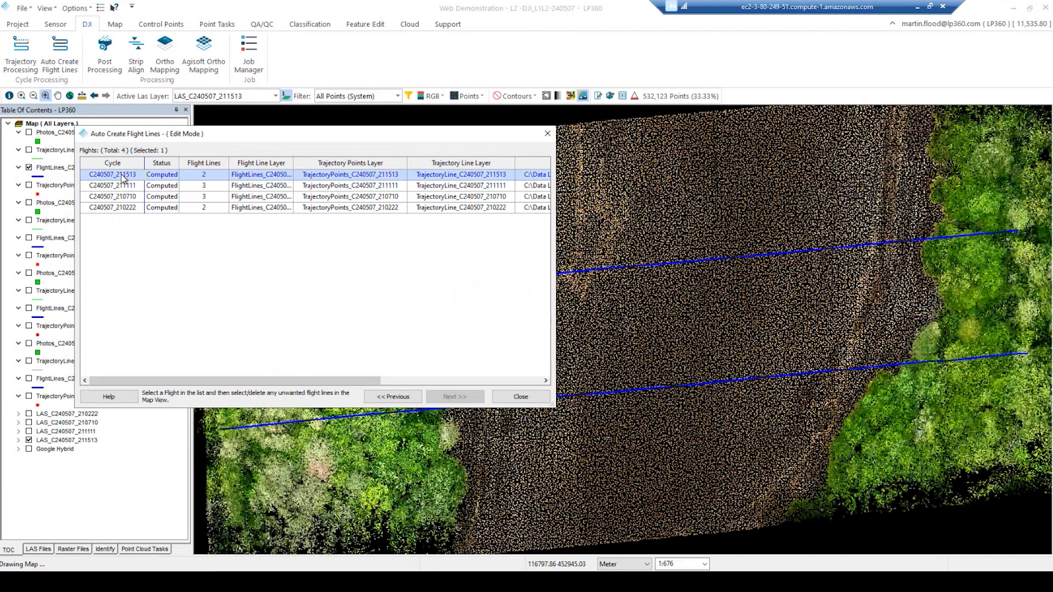
{"action": "left_click_drag", "start_coordinate": [277, 131], "coordinate": [488, 124]}
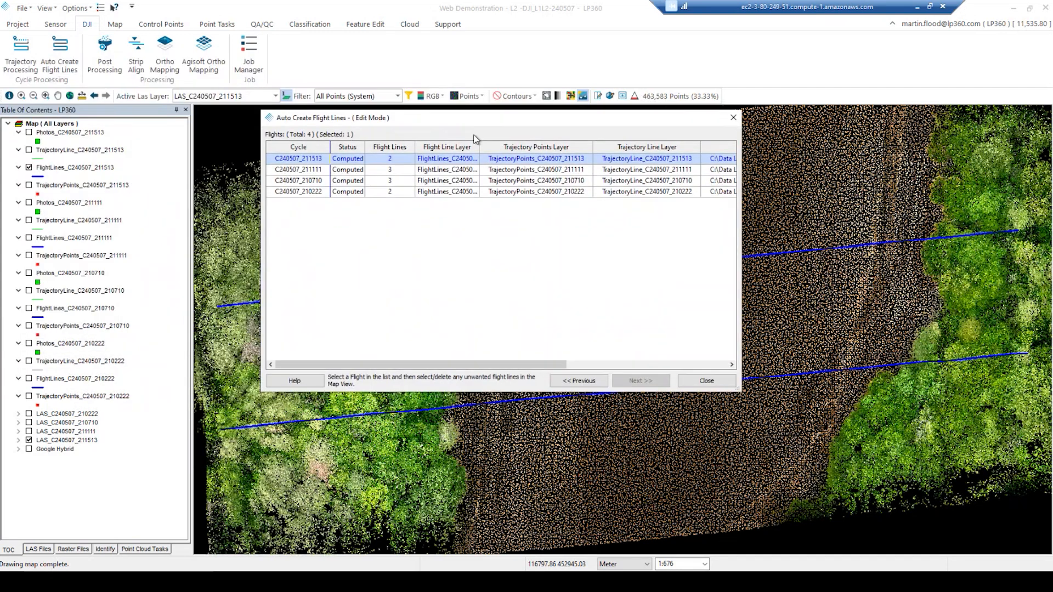
Step: Delete the unwanted diagonal flight line from flight C240507_211111 and confirm the deletion
{"action": "left_click", "coordinate": [316, 170]}
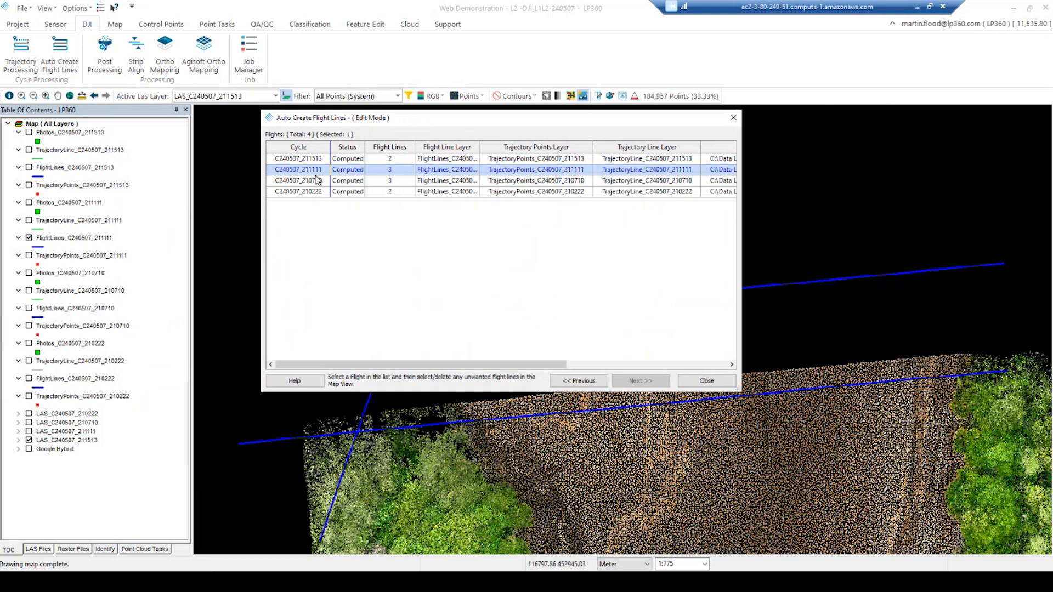
{"action": "left_click_drag", "start_coordinate": [455, 122], "coordinate": [680, 77]}
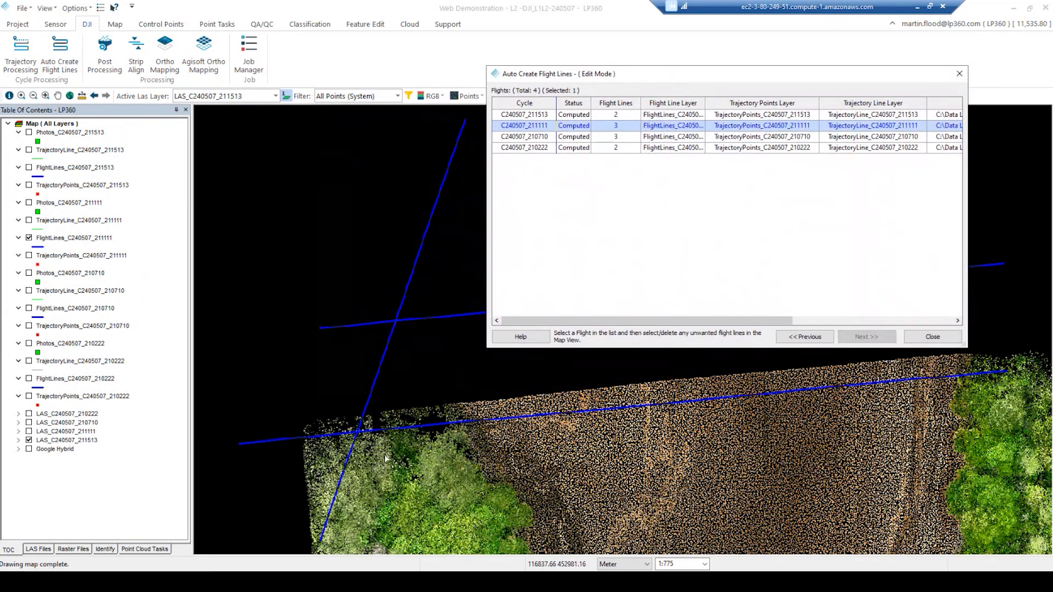
{"action": "left_click", "coordinate": [416, 269]}
{"action": "left_click", "coordinate": [416, 269]}
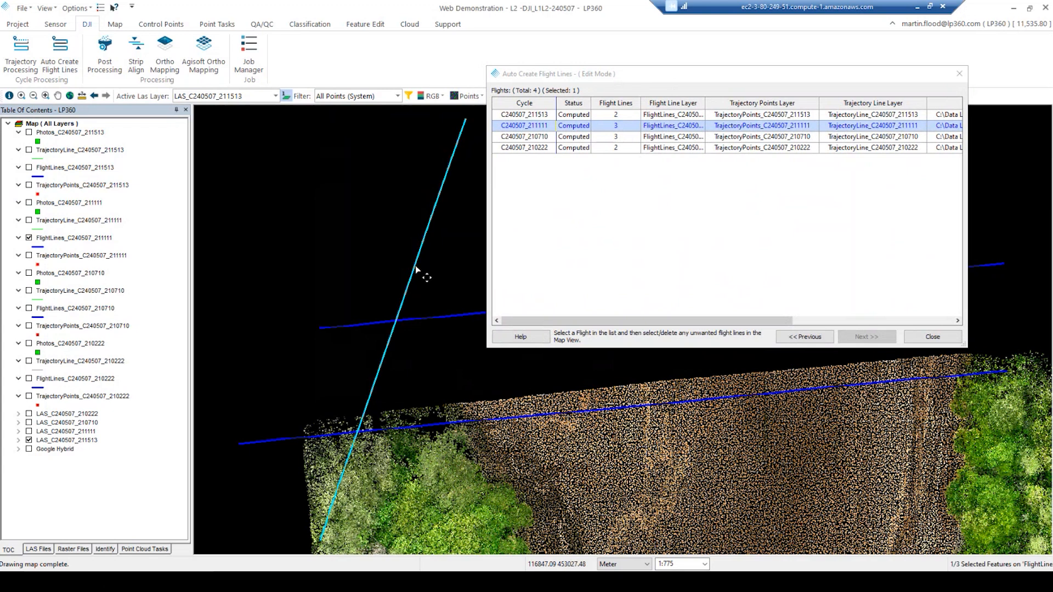
{"action": "key", "text": "Delete"}
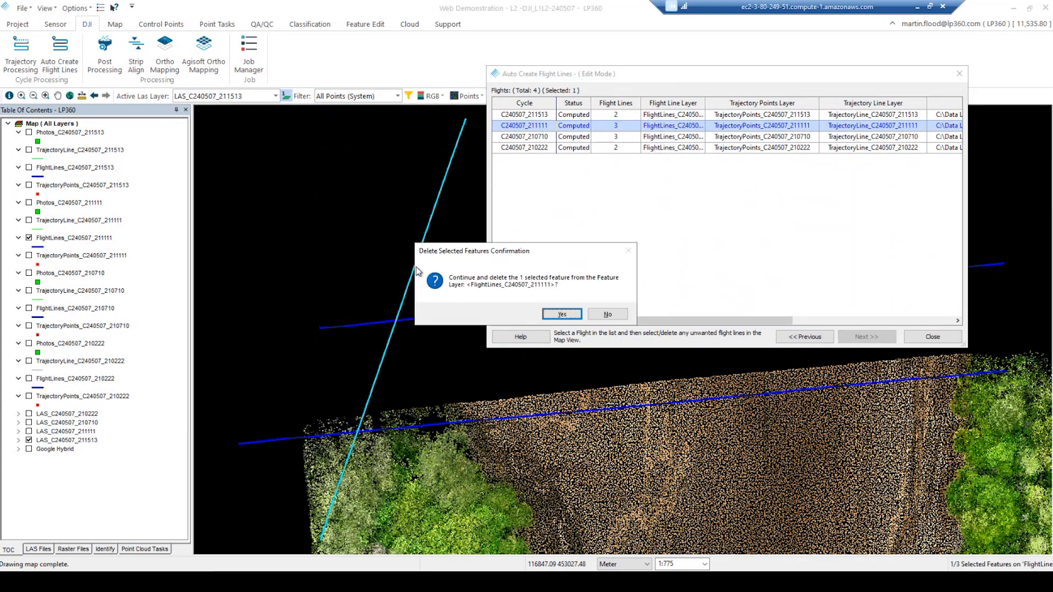
{"action": "left_click", "coordinate": [562, 314]}
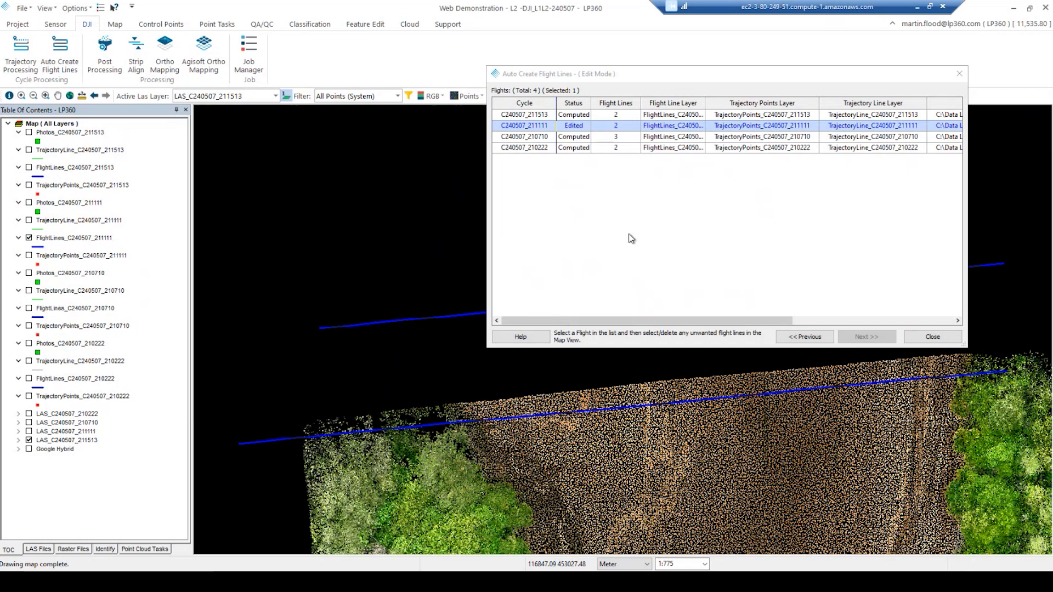
Step: Delete the unwanted diagonal flight line from flight C240507_210710 and confirm the deletion
{"action": "left_click", "coordinate": [574, 137]}
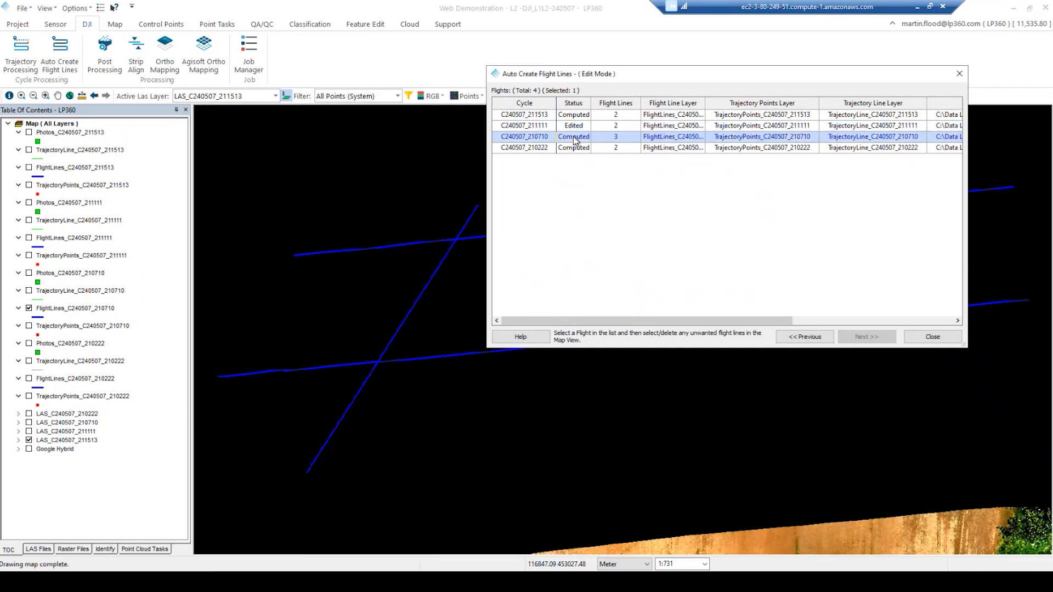
{"action": "left_click", "coordinate": [415, 305]}
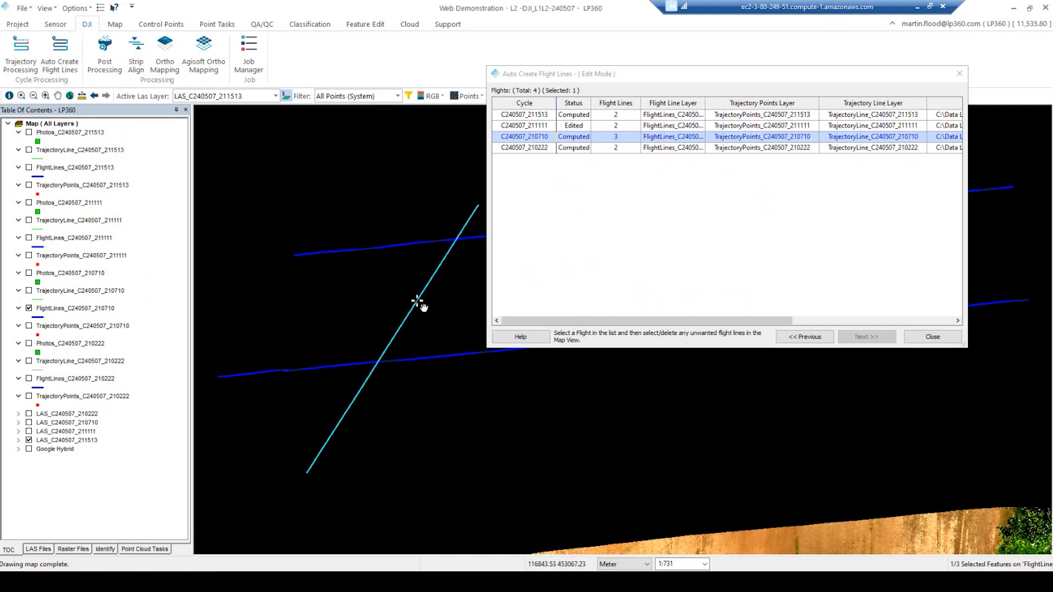
{"action": "key", "text": "Delete"}
{"action": "left_click", "coordinate": [569, 311]}
Step: Check the flight lines of C240507_210222 and the flights' cycle folders, and finish flight line editing
{"action": "left_click", "coordinate": [535, 149]}
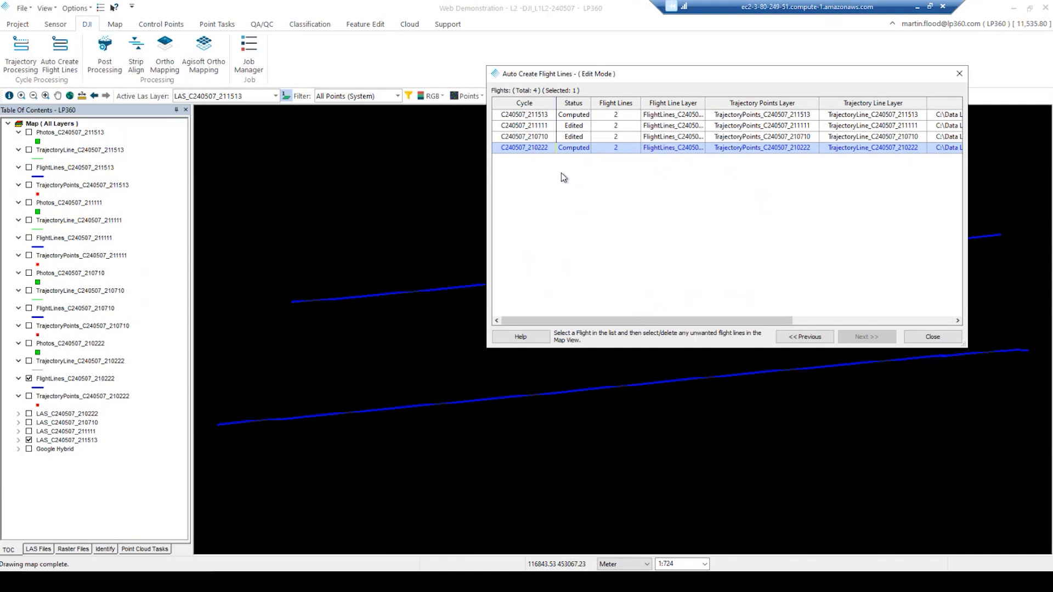
{"action": "left_click_drag", "start_coordinate": [656, 73], "coordinate": [548, 94]}
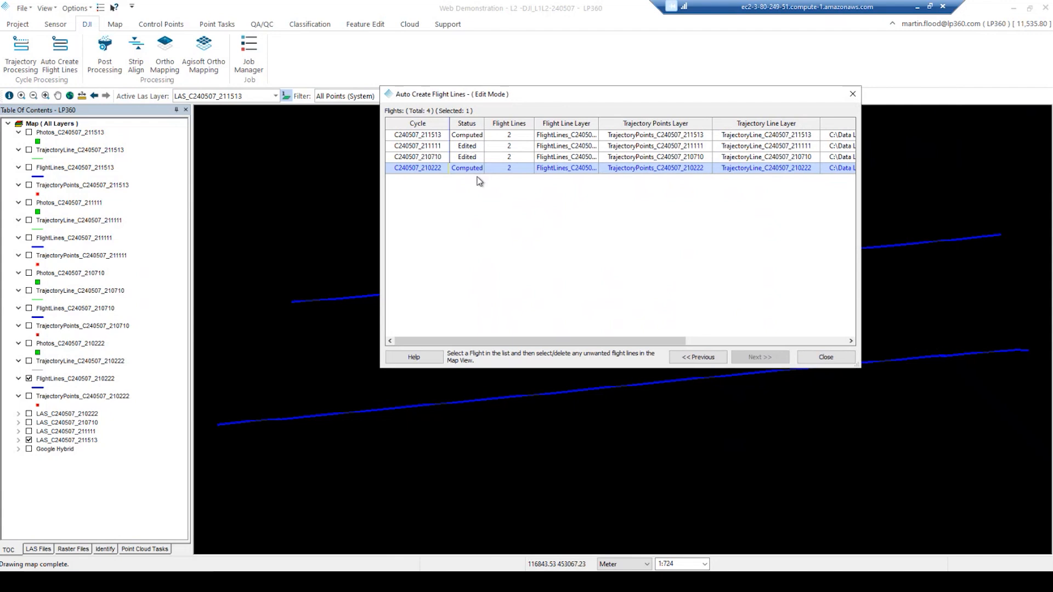
{"action": "left_click_drag", "start_coordinate": [530, 347], "coordinate": [710, 338]}
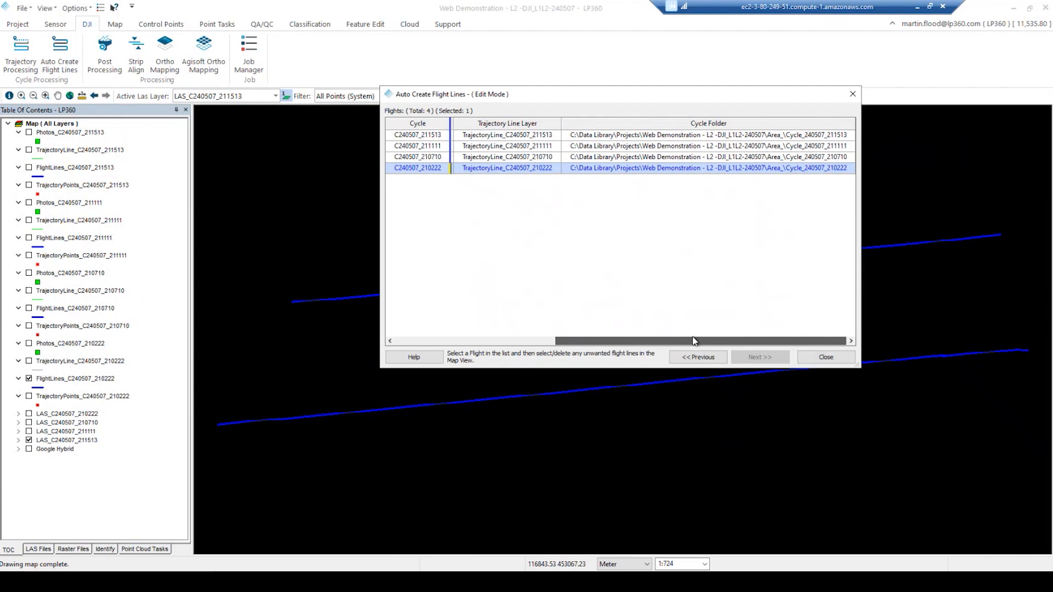
{"action": "left_click_drag", "start_coordinate": [703, 338], "coordinate": [525, 339]}
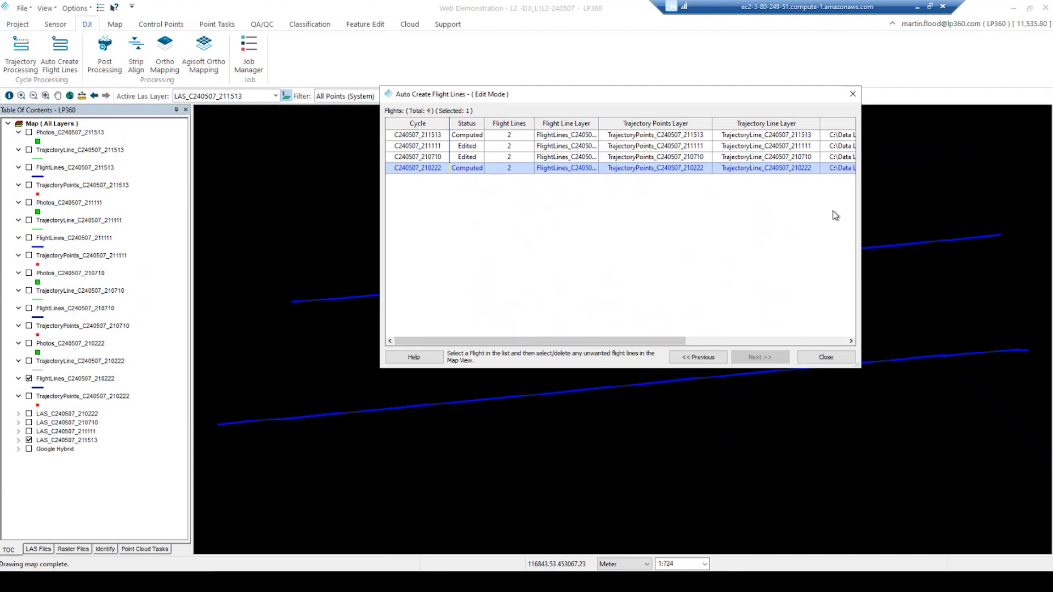
{"action": "left_click", "coordinate": [827, 358]}
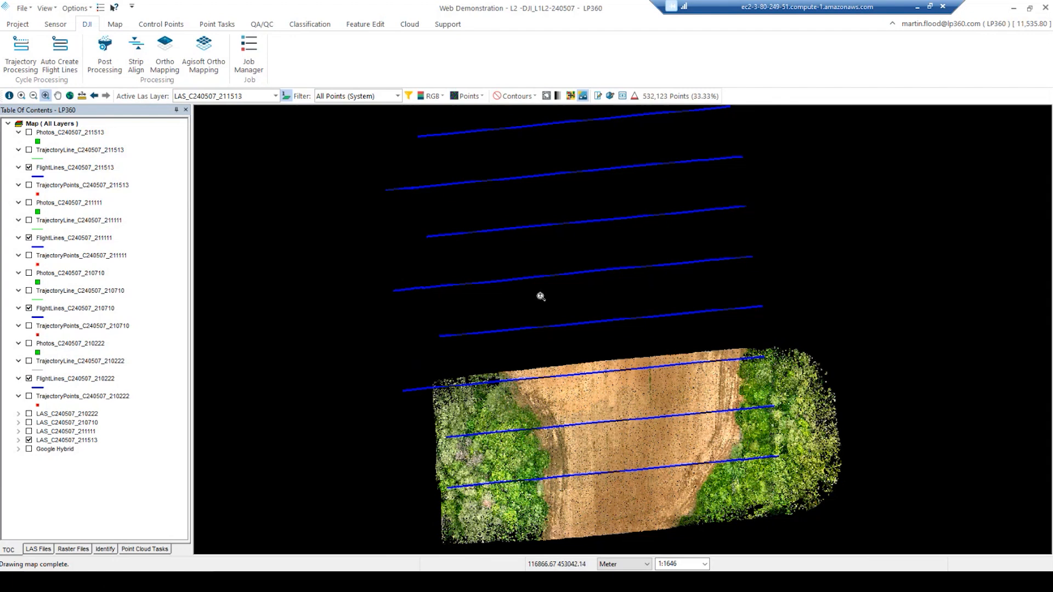
Step: Show the point cloud layers LAS_C240507_211111, LAS_C240507_210710 and LAS_C240507_210222 on the map
{"action": "scroll", "coordinate": [542, 296], "scroll_direction": "down", "scroll_amount": 1}
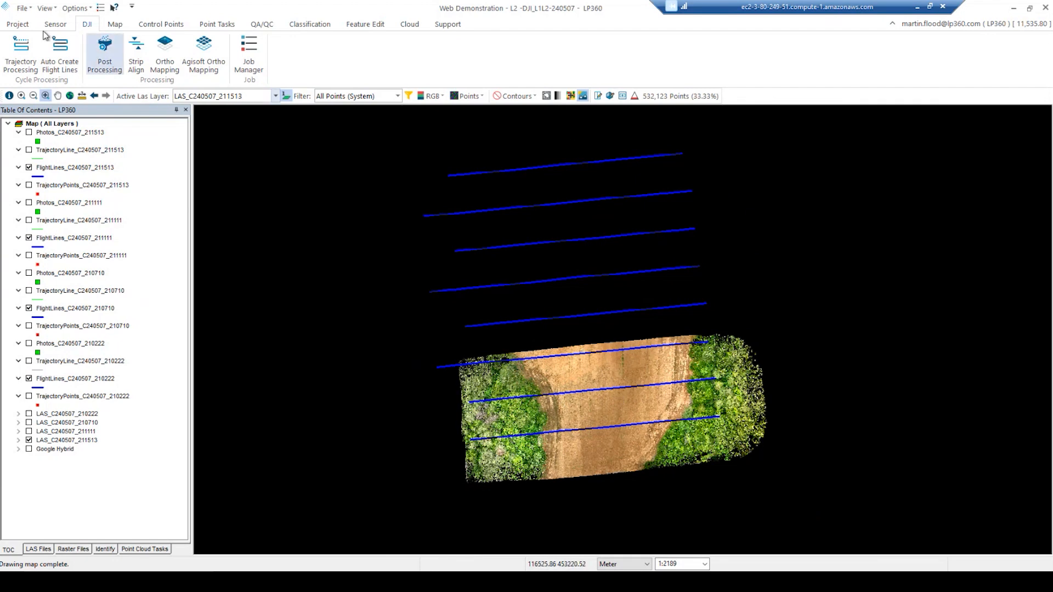
{"action": "left_click", "coordinate": [17, 25]}
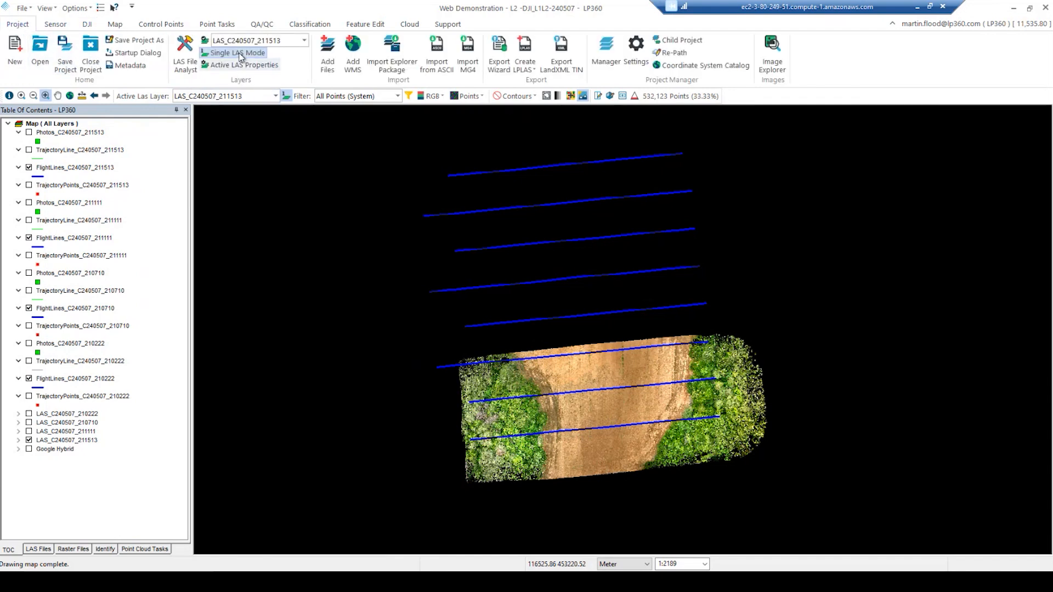
{"action": "left_click", "coordinate": [31, 432]}
{"action": "left_click", "coordinate": [29, 423]}
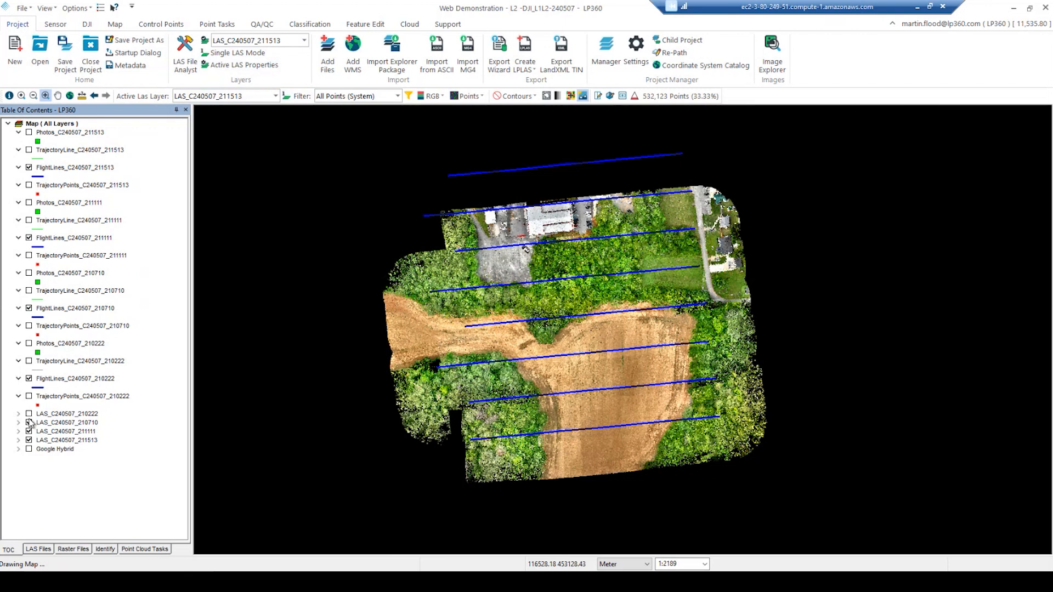
{"action": "left_click", "coordinate": [29, 414]}
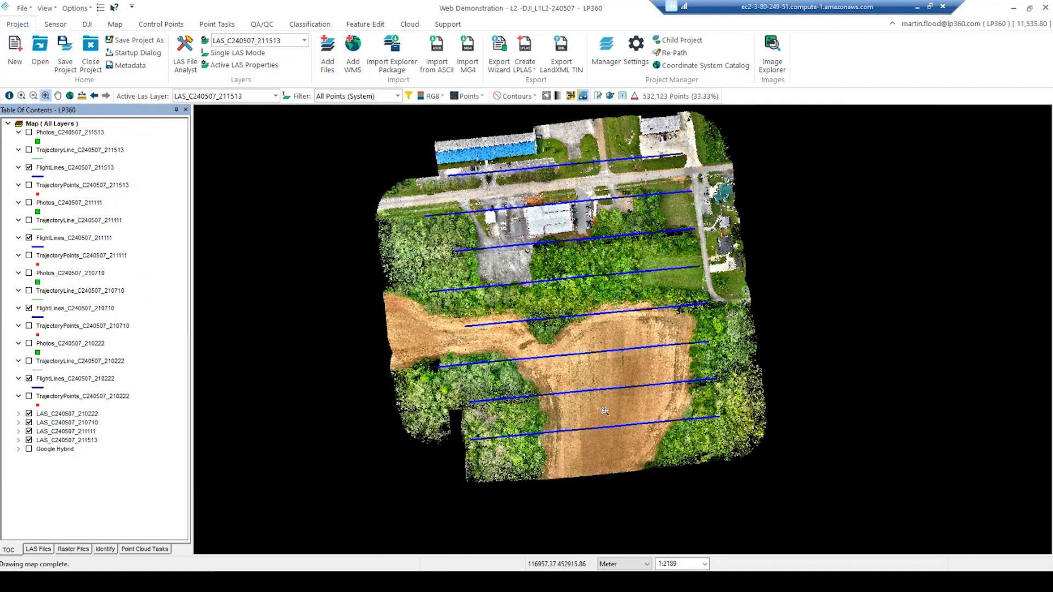
Step: Preview the active point cloud LAS_C240507_211513 coloured by elevation and by intensity, and return its display to RGB
{"action": "left_click", "coordinate": [441, 97]}
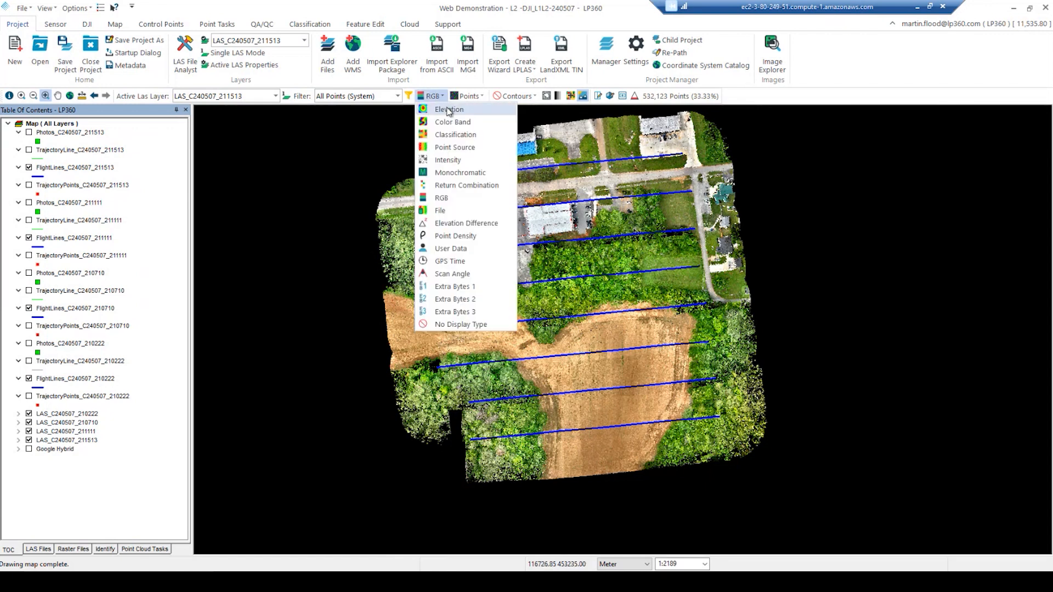
{"action": "left_click", "coordinate": [448, 110]}
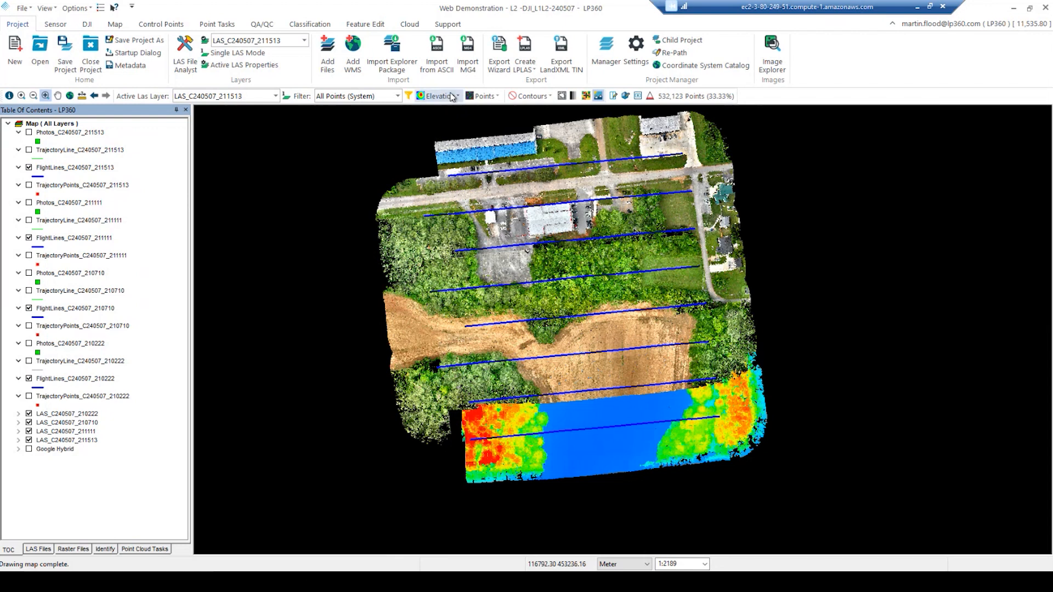
{"action": "left_click", "coordinate": [441, 96]}
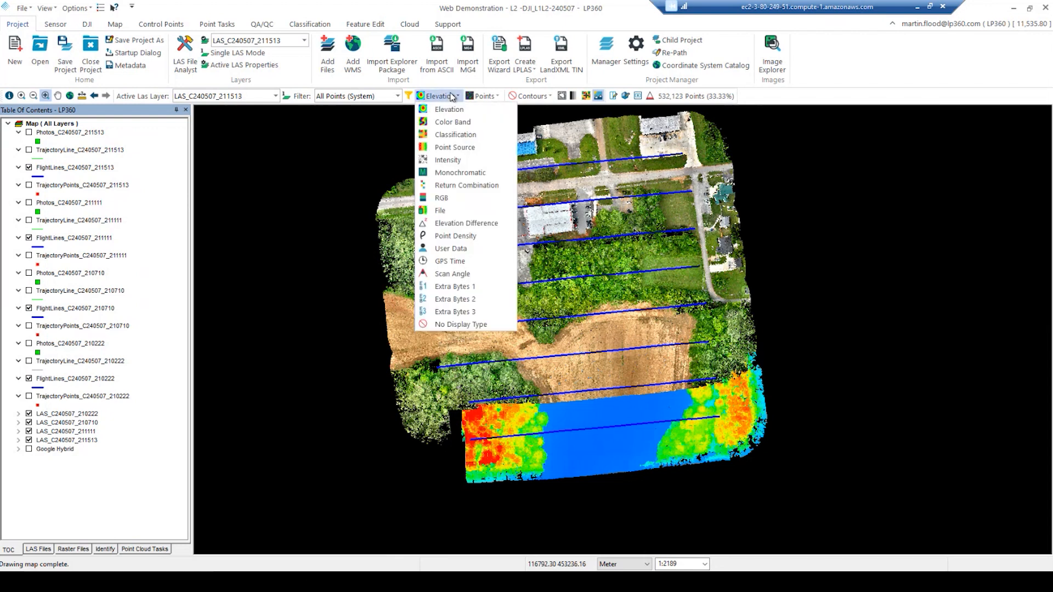
{"action": "left_click", "coordinate": [452, 159]}
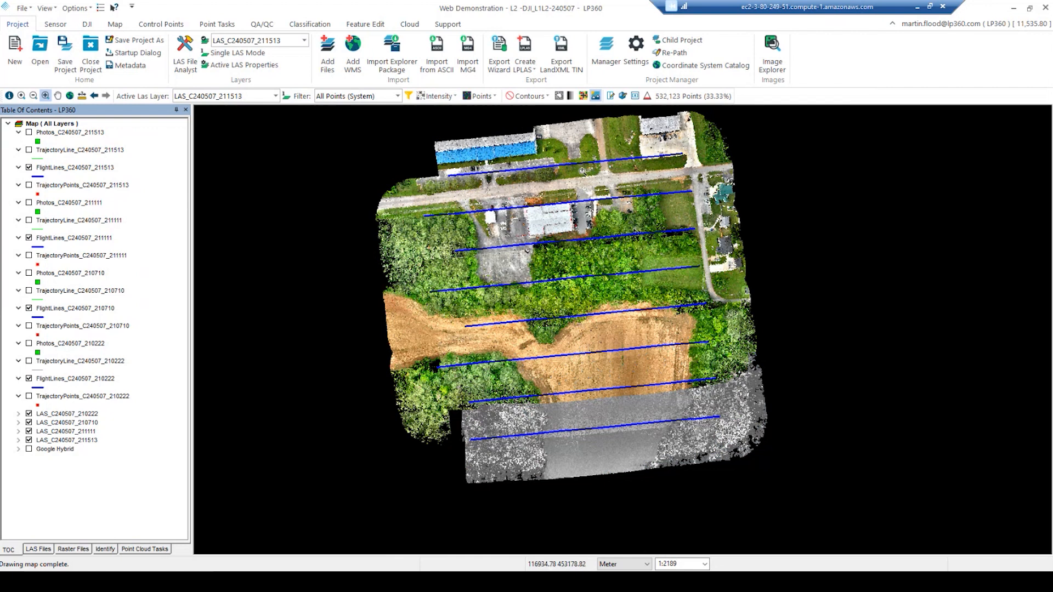
{"action": "left_click", "coordinate": [438, 97]}
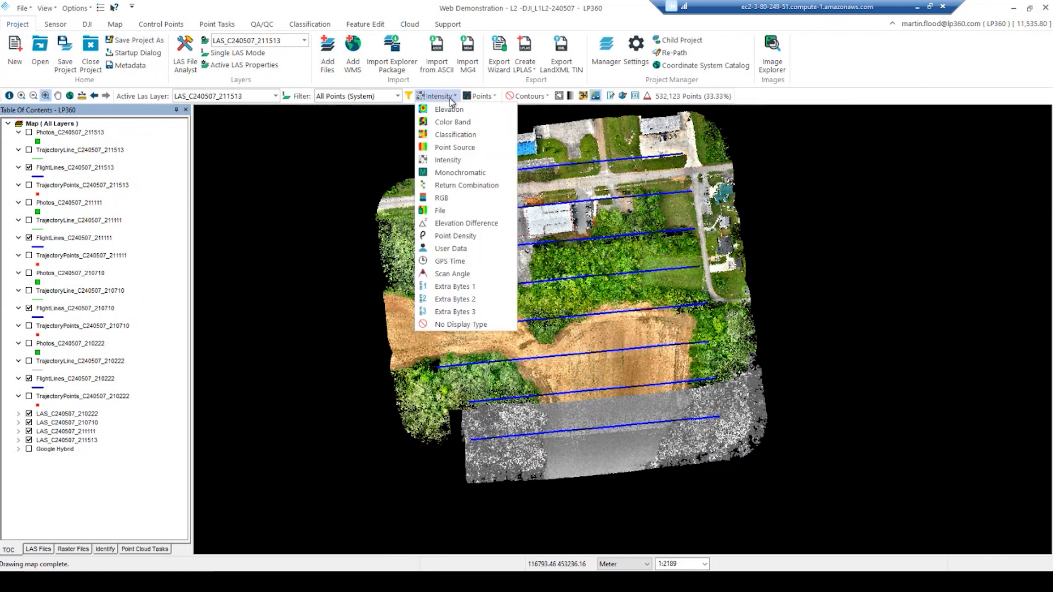
{"action": "left_click", "coordinate": [462, 198]}
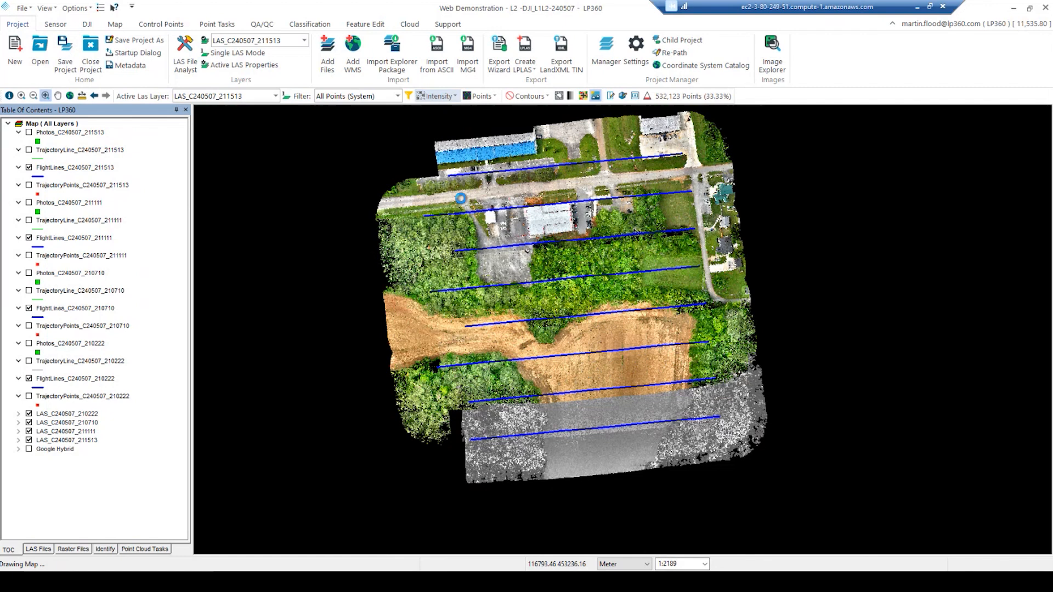
Step: Run post-processing on all four flights with the clip angle enabled at 40 degrees and photos retained within flight lines
{"action": "left_click", "coordinate": [89, 25]}
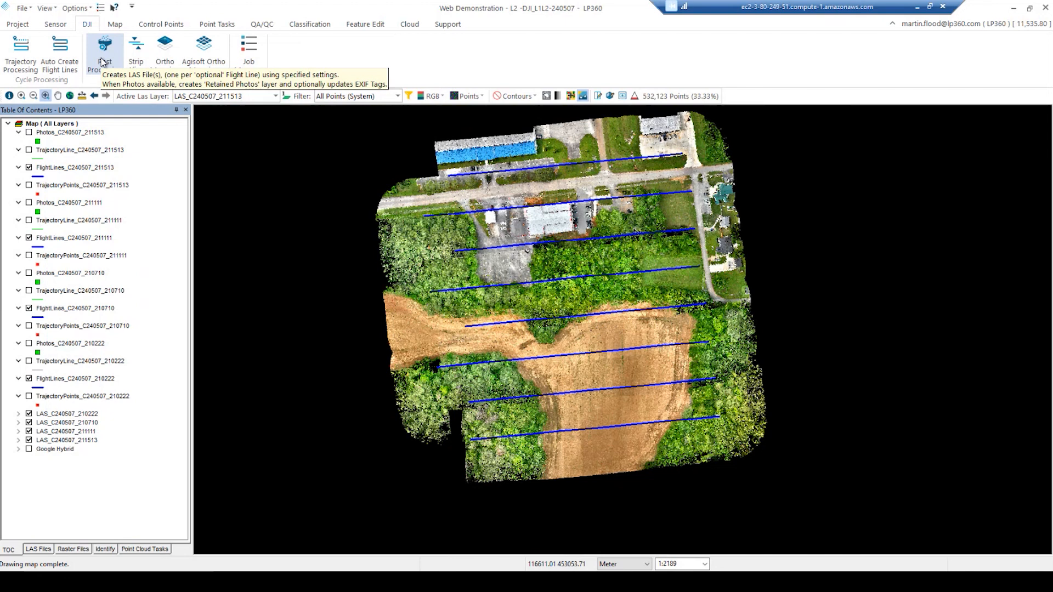
{"action": "left_click", "coordinate": [103, 60]}
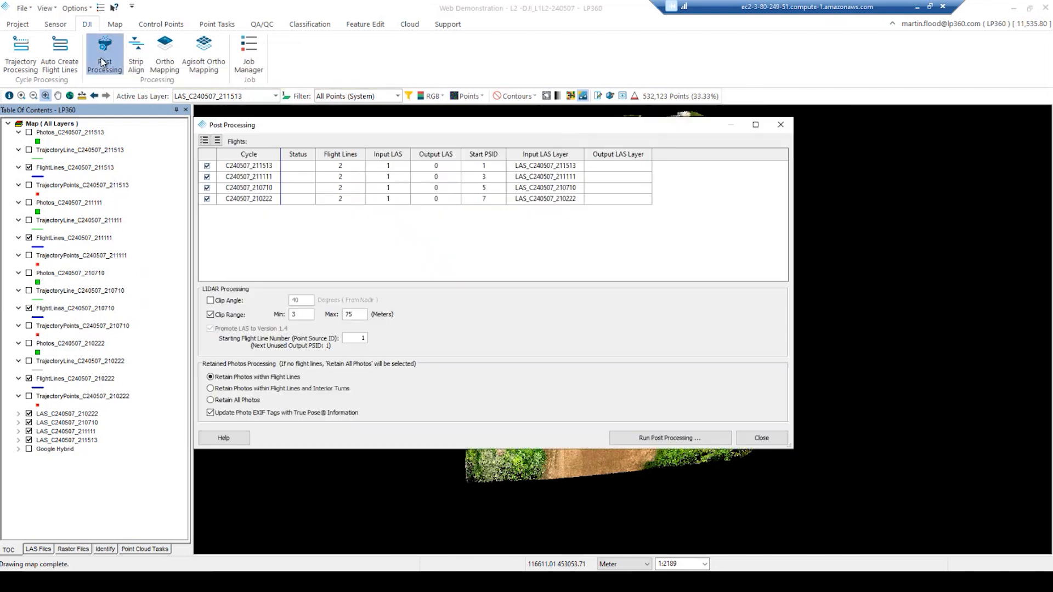
{"action": "left_click_drag", "start_coordinate": [305, 127], "coordinate": [230, 131]}
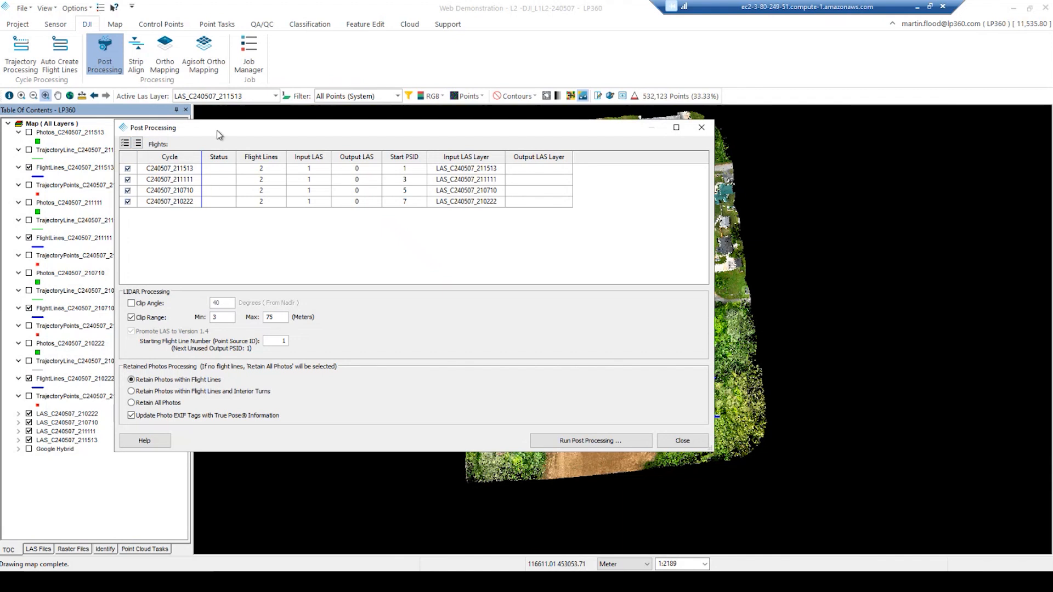
{"action": "left_click_drag", "start_coordinate": [217, 131], "coordinate": [237, 130]}
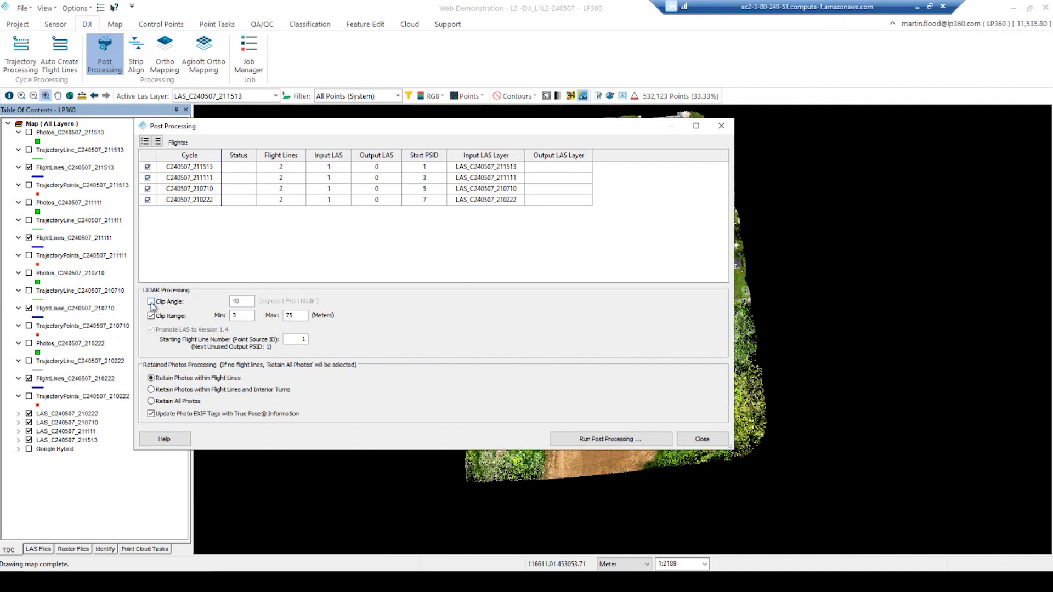
{"action": "left_click", "coordinate": [152, 303]}
{"action": "left_click", "coordinate": [585, 439]}
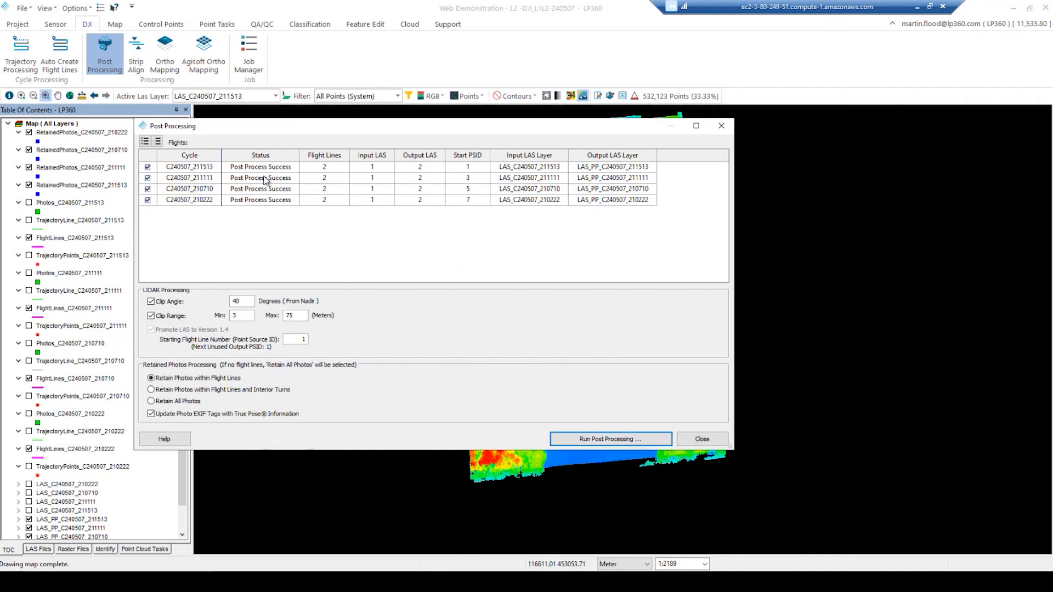
{"action": "left_click", "coordinate": [704, 440]}
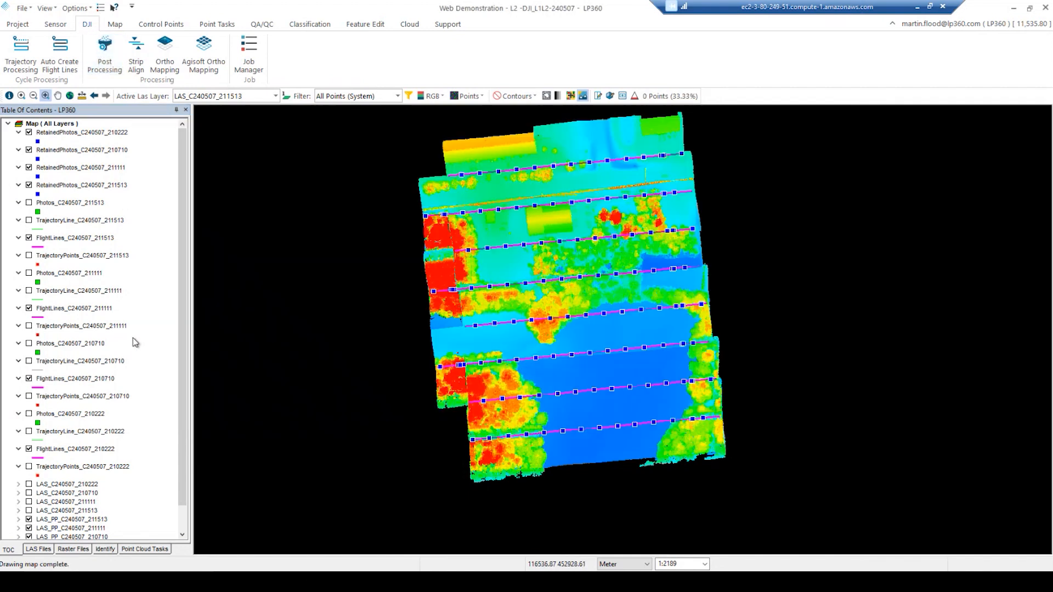
Step: Display the four post-processed LAS_PP point clouds in RGB and review the layer list
{"action": "scroll", "coordinate": [135, 343], "scroll_direction": "down", "scroll_amount": 1}
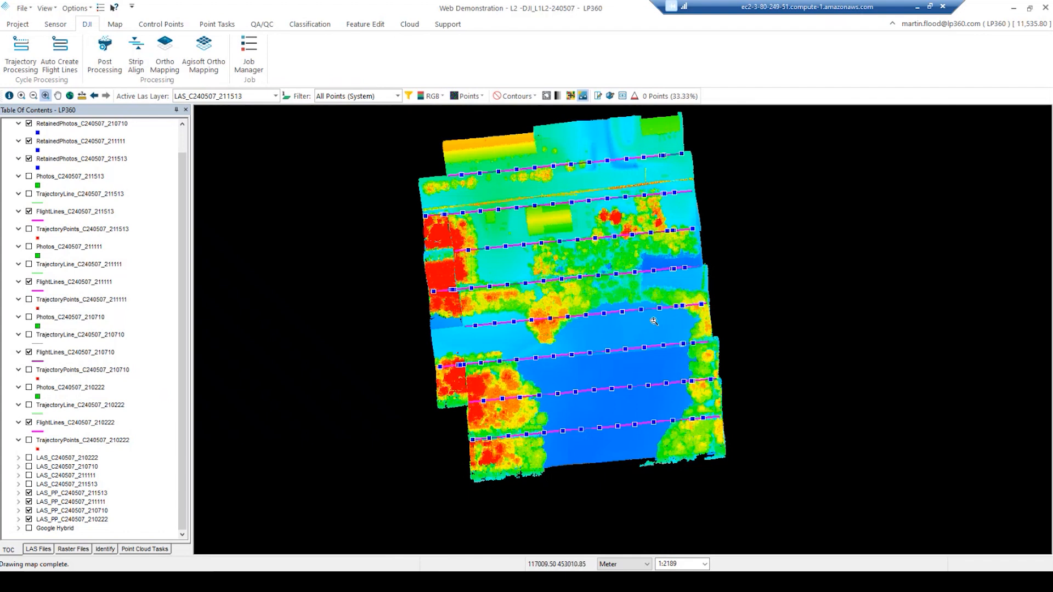
{"action": "left_click", "coordinate": [430, 96]}
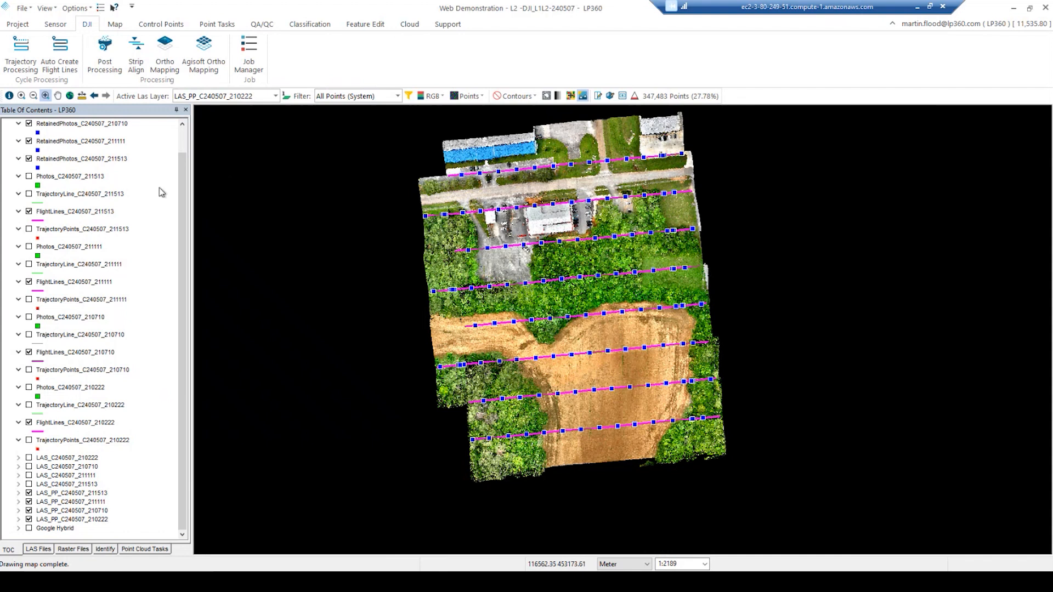
{"action": "left_click_drag", "start_coordinate": [187, 193], "coordinate": [192, 154]}
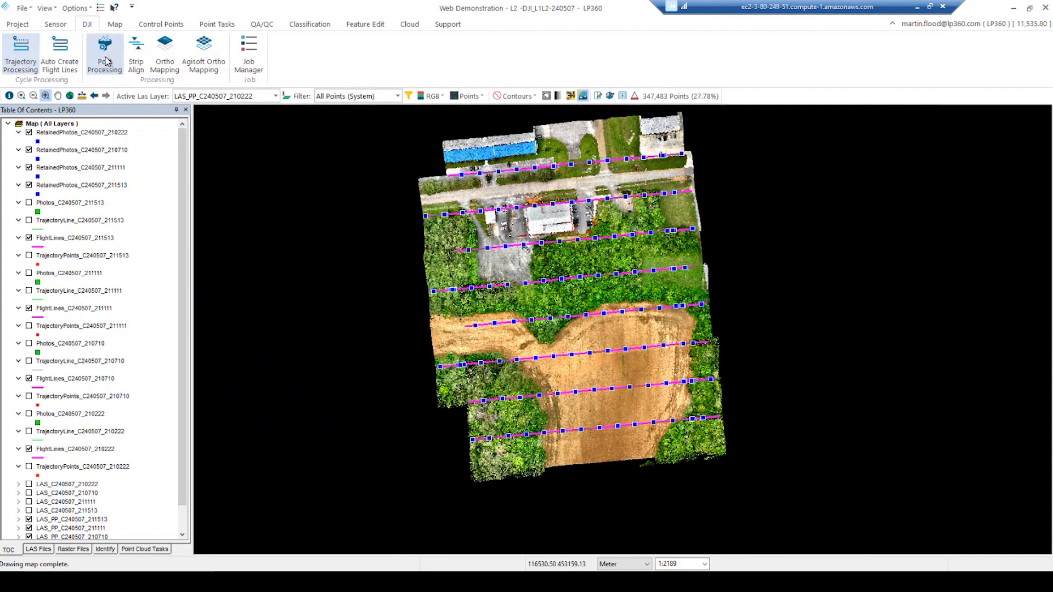
Step: Set up a Strip Align job using the four post-processed layers LAS_PP_C240507_211513, 211111, 210710 and 210222
{"action": "left_click", "coordinate": [135, 55]}
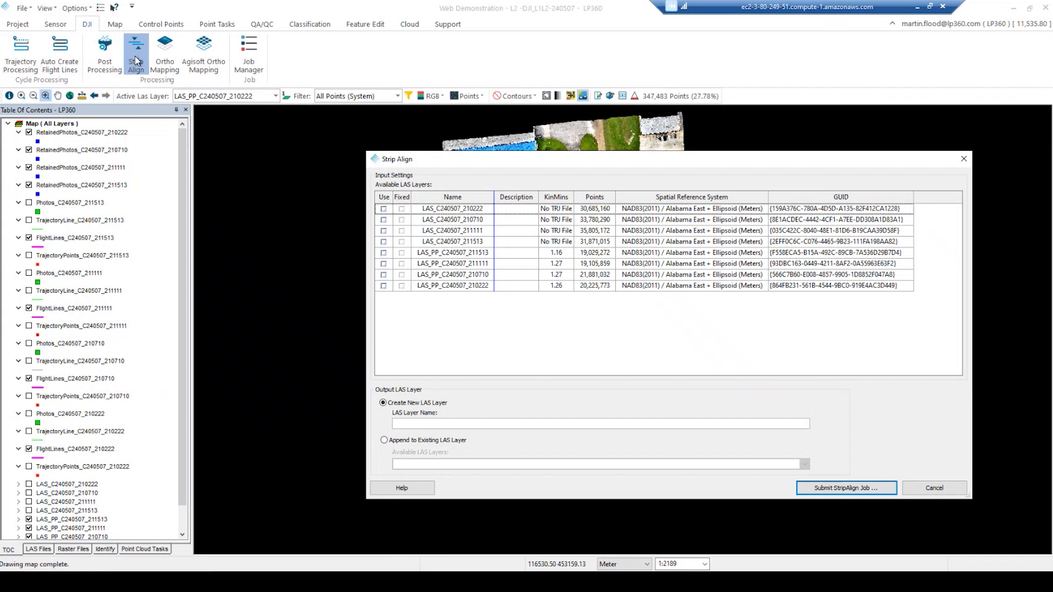
{"action": "left_click_drag", "start_coordinate": [490, 166], "coordinate": [360, 154]}
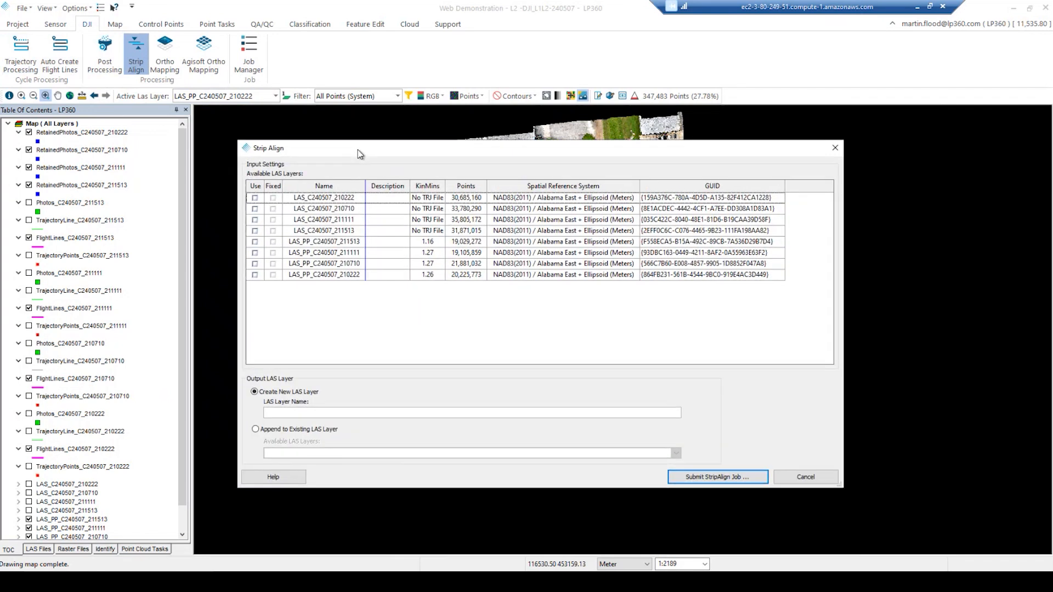
{"action": "left_click", "coordinate": [255, 242]}
{"action": "left_click", "coordinate": [254, 253]}
{"action": "left_click", "coordinate": [254, 264]}
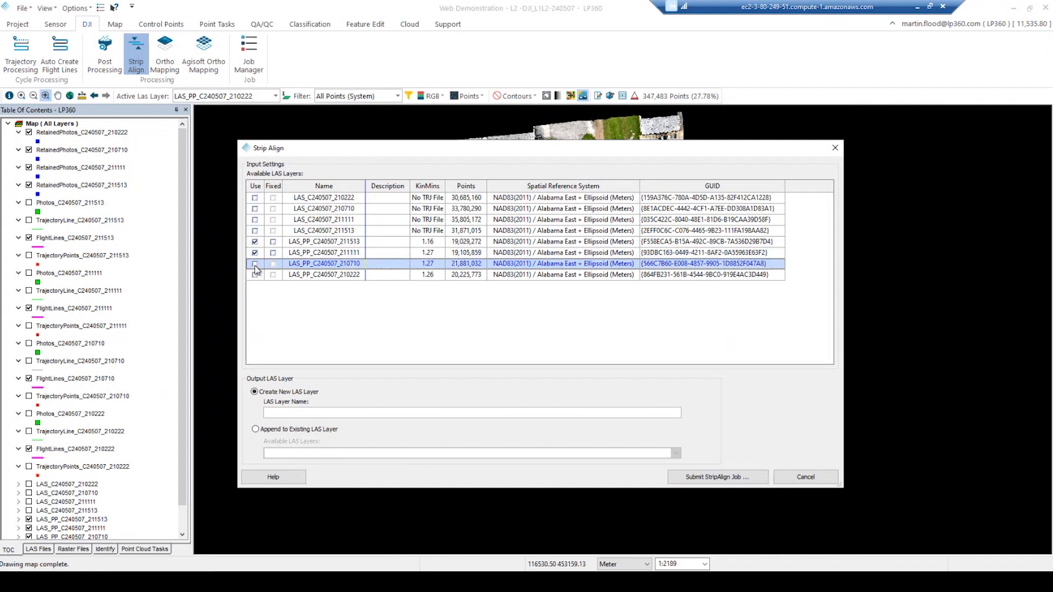
{"action": "left_click", "coordinate": [255, 275]}
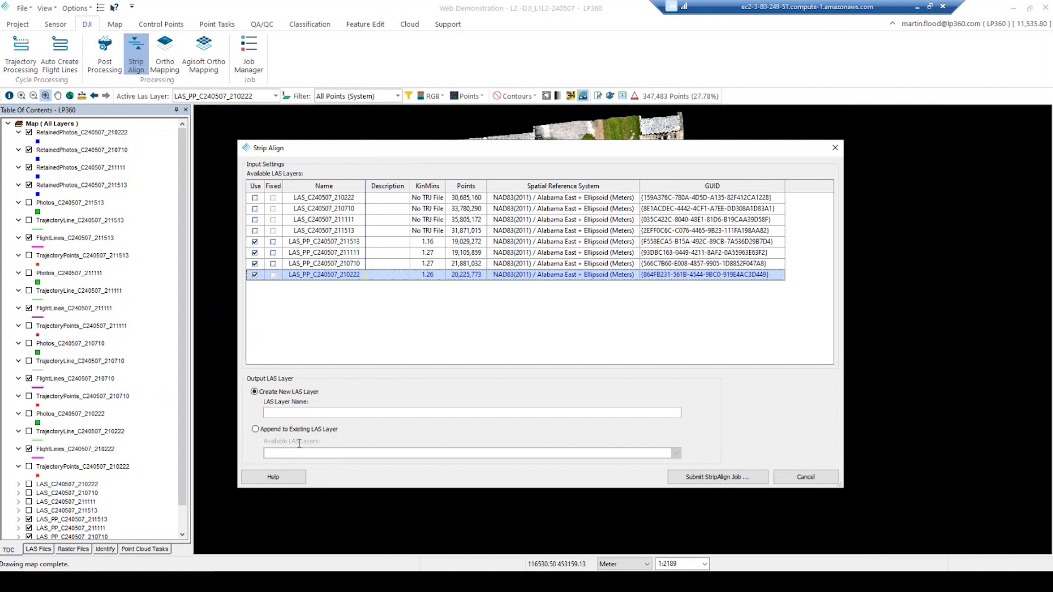
Step: Name the new output LAS layer _LAS_PP_SA, submit the StripAlign job and confirm its settings
{"action": "left_click", "coordinate": [291, 413]}
{"action": "type", "text": "_LAS_PP_SA"}
{"action": "left_click", "coordinate": [690, 477]}
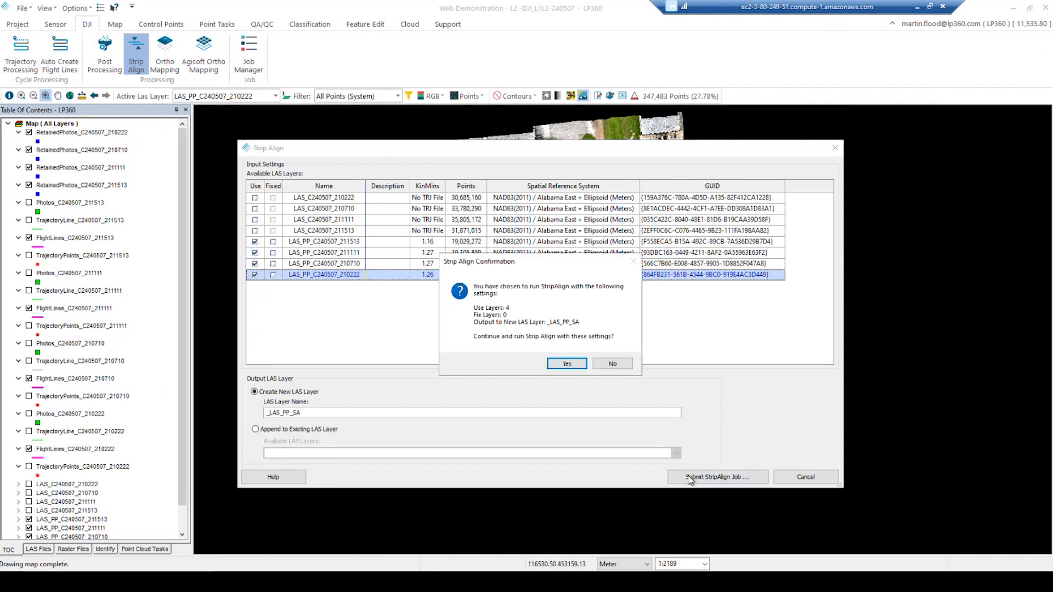
{"action": "left_click", "coordinate": [566, 363]}
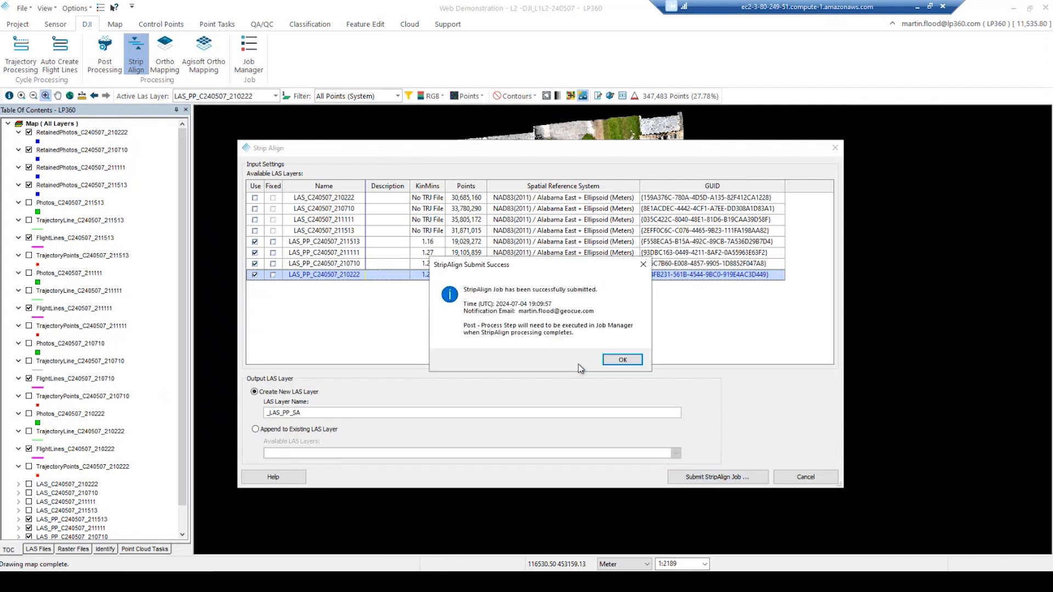
{"action": "left_click", "coordinate": [623, 360]}
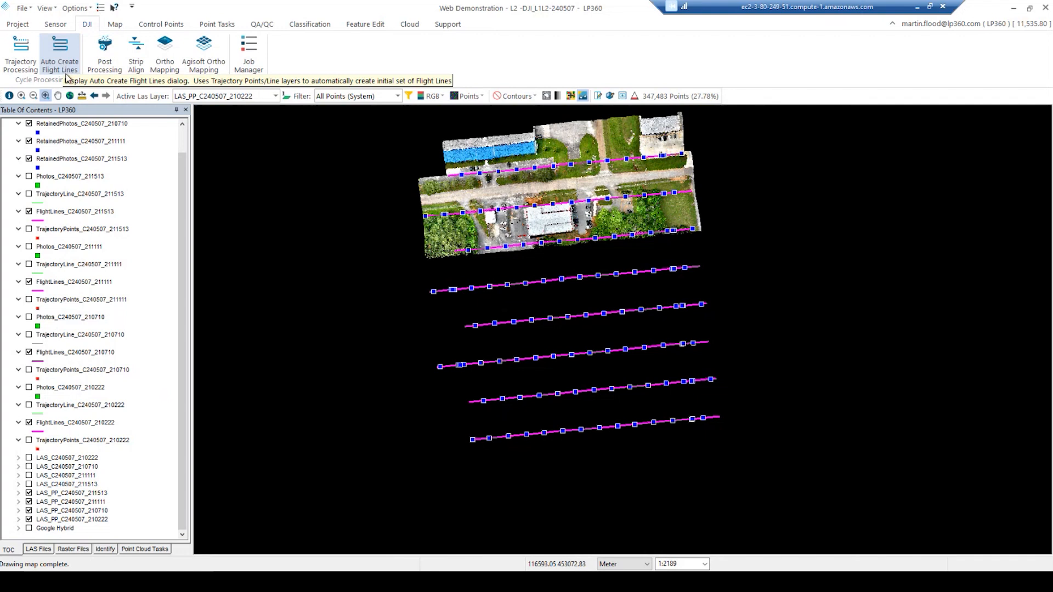
Step: Review the post-processing settings and output layers of the four flights, and close them without running the process again
{"action": "left_click", "coordinate": [107, 67]}
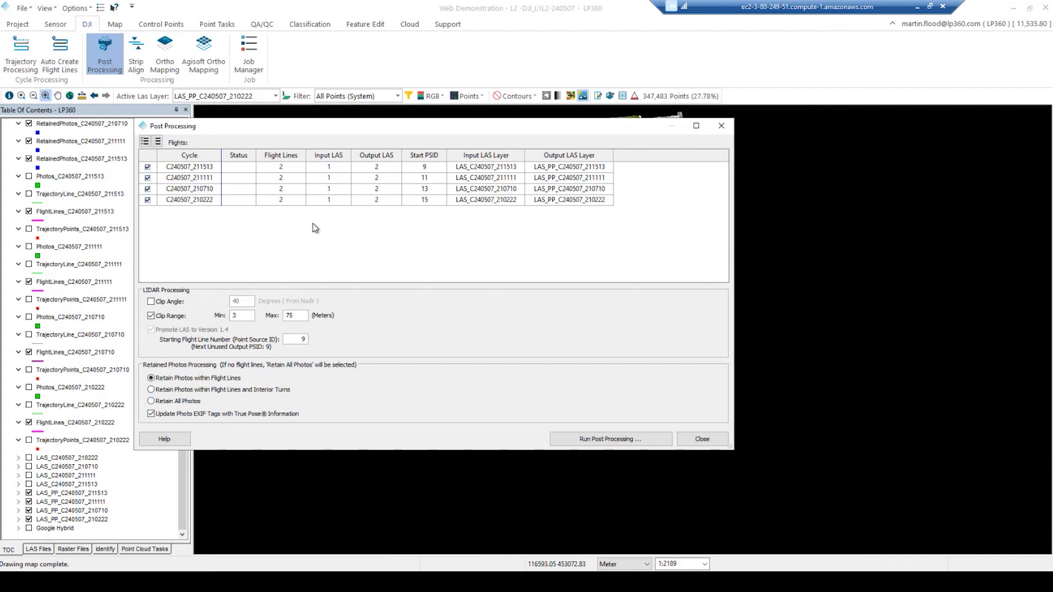
{"action": "left_click", "coordinate": [702, 439]}
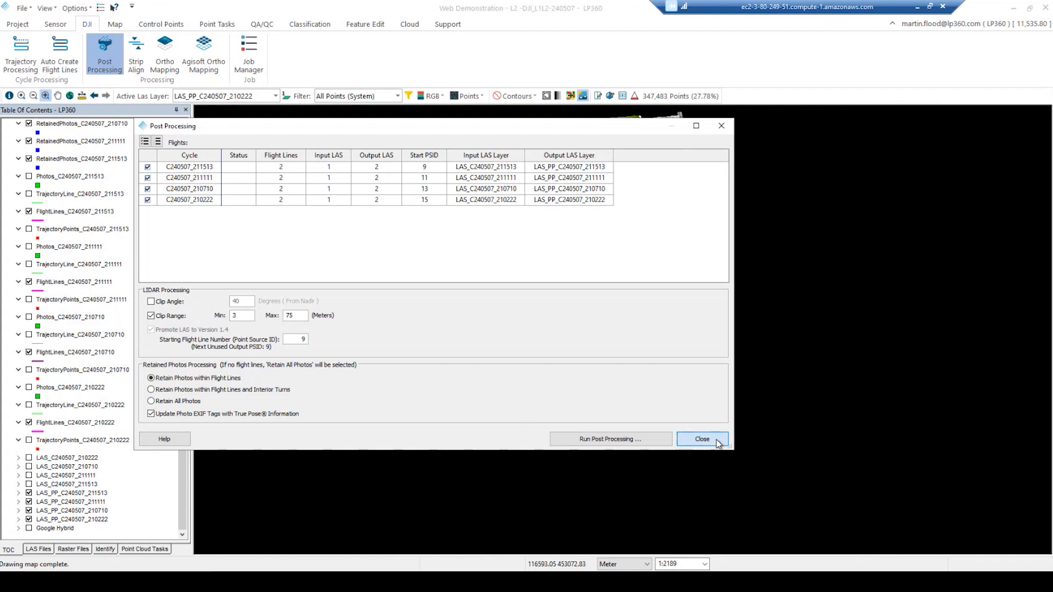